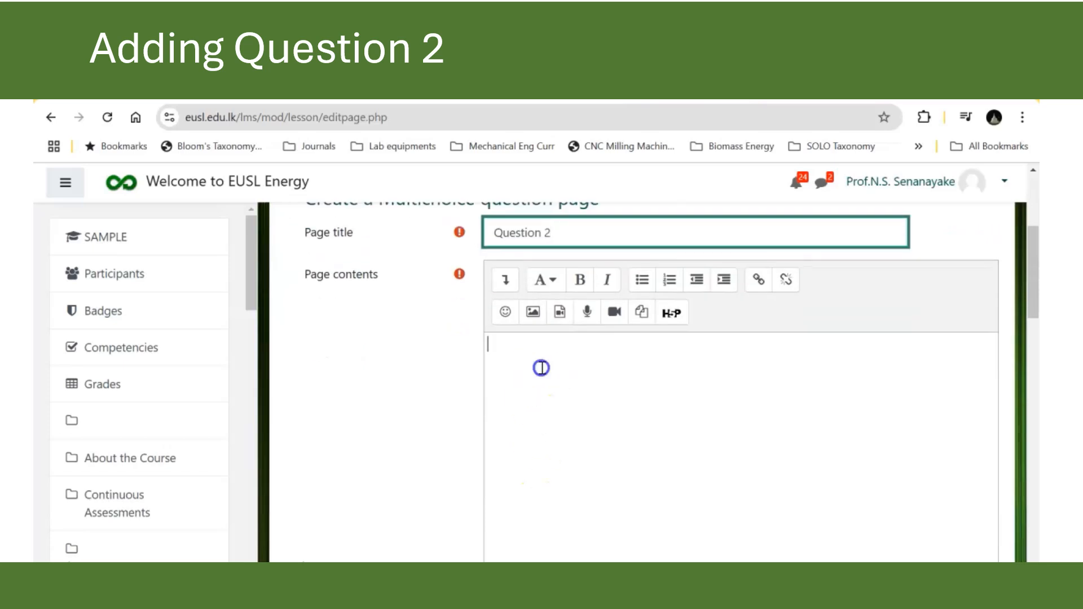
Step: Enter the Question 2 page contents asking for the hoop stress in a thin cylindrical vessel: 60 mm internal diameter, 3 mm wall thickness, 10 MPa internal pressure
{"action": "left_click", "coordinate": [541, 369]}
{"action": "type", "text": "A thin cylindrical vessel with an internal diameter of 60 mm and a wall thickness of 3 mm is subjected to an internal pressure of 10 MPa. What is the hoop stress in the wall?"}
{"action": "scroll", "coordinate": [545, 381], "scroll_direction": "down", "scroll_amount": 5}
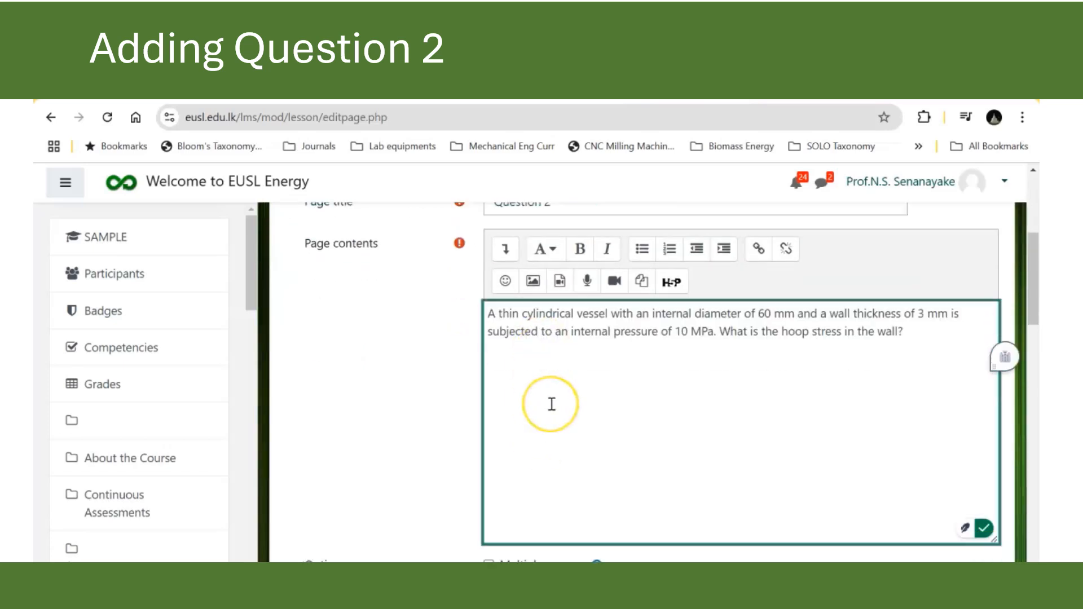
Step: Fill in Answer 1 with "100 MPa" and the response "You are correct."
{"action": "left_click", "coordinate": [543, 439]}
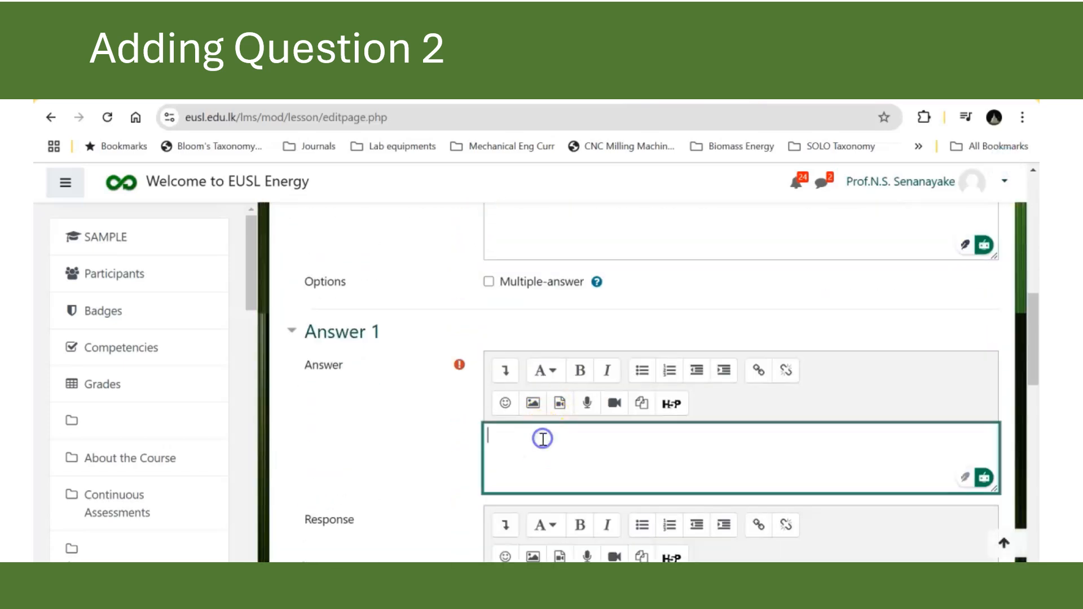
{"action": "type", "text": "100 MPa"}
{"action": "scroll", "coordinate": [543, 439], "scroll_direction": "down", "scroll_amount": 4}
{"action": "left_click", "coordinate": [543, 368]}
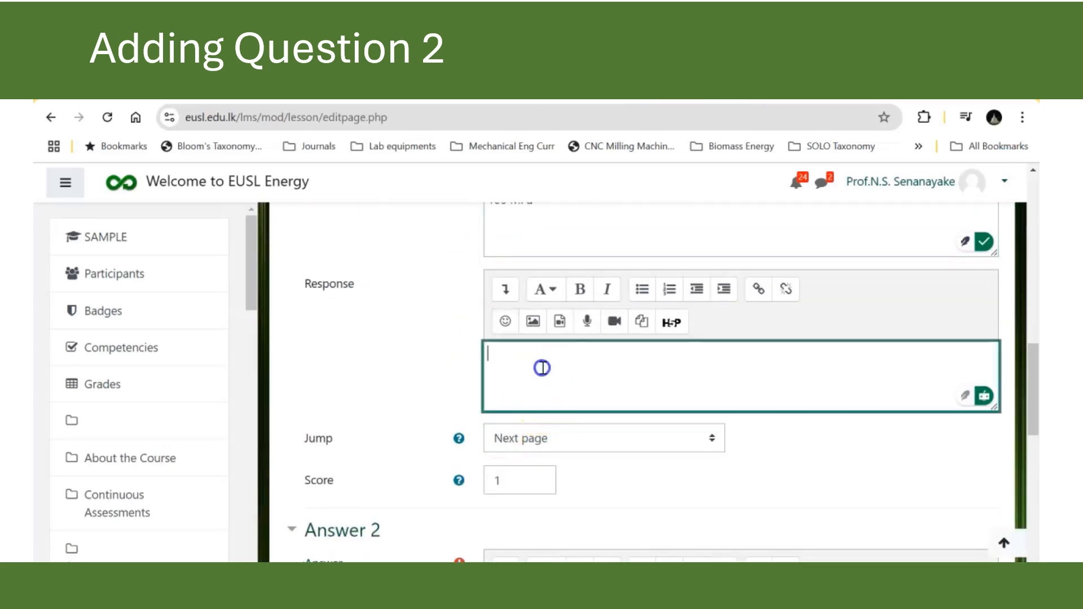
{"action": "type", "text": "You are correct."}
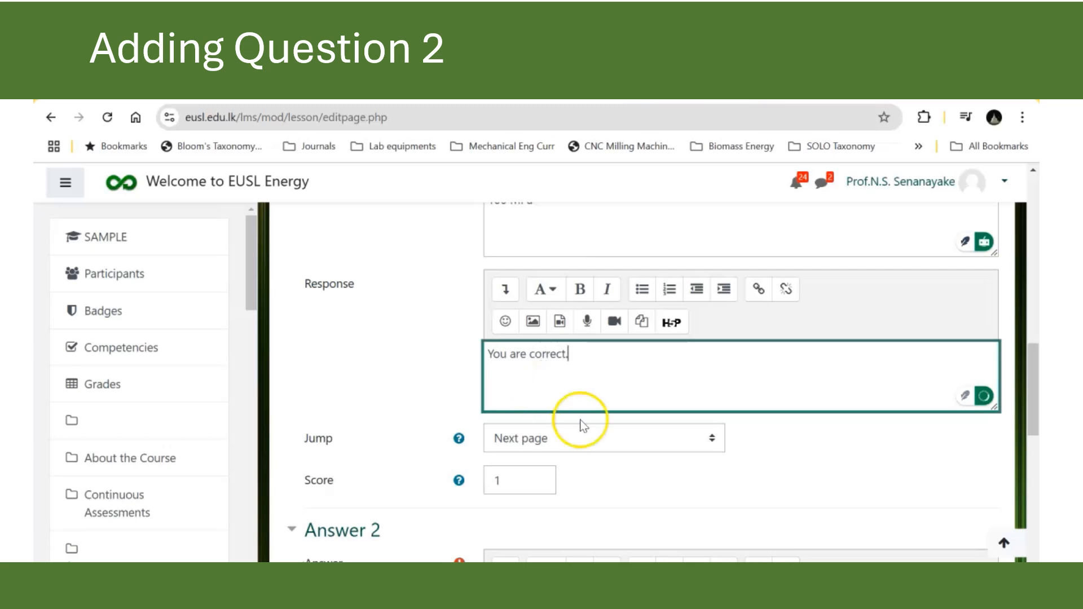
Step: Fill in Answer 2 with "200 MPa" and the response "Your answer is not correct."
{"action": "scroll", "coordinate": [710, 458], "scroll_direction": "down", "scroll_amount": 3}
{"action": "left_click", "coordinate": [544, 481]}
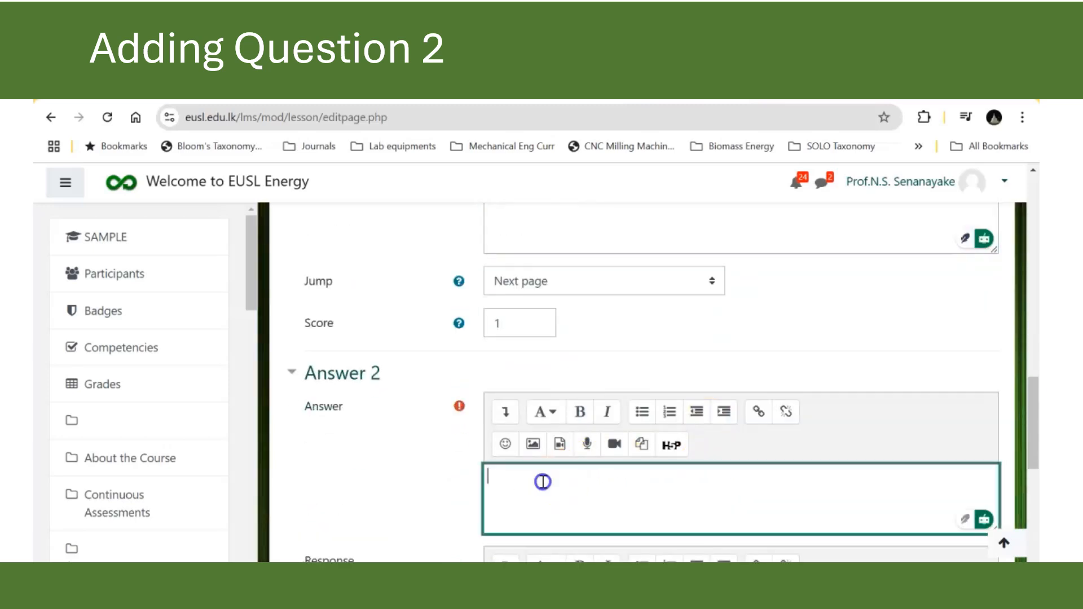
{"action": "type", "text": "200 MPa"}
{"action": "scroll", "coordinate": [544, 481], "scroll_direction": "down", "scroll_amount": 3}
{"action": "left_click", "coordinate": [543, 481]}
{"action": "type", "text": "Yoo"}
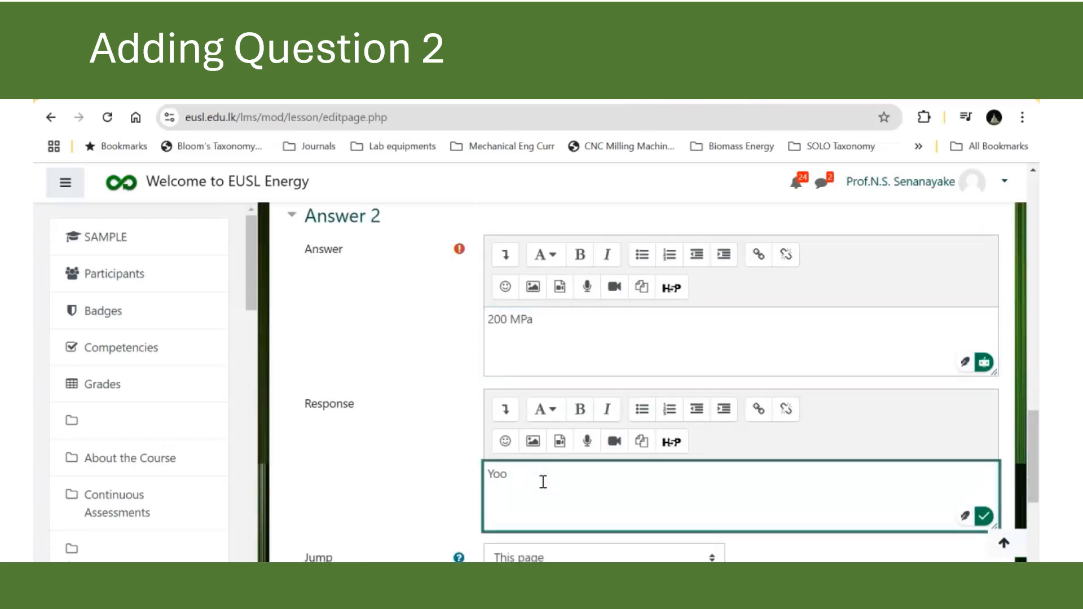
{"action": "key", "text": "BackSpace"}
{"action": "type", "text": "ur answer is not correct."}
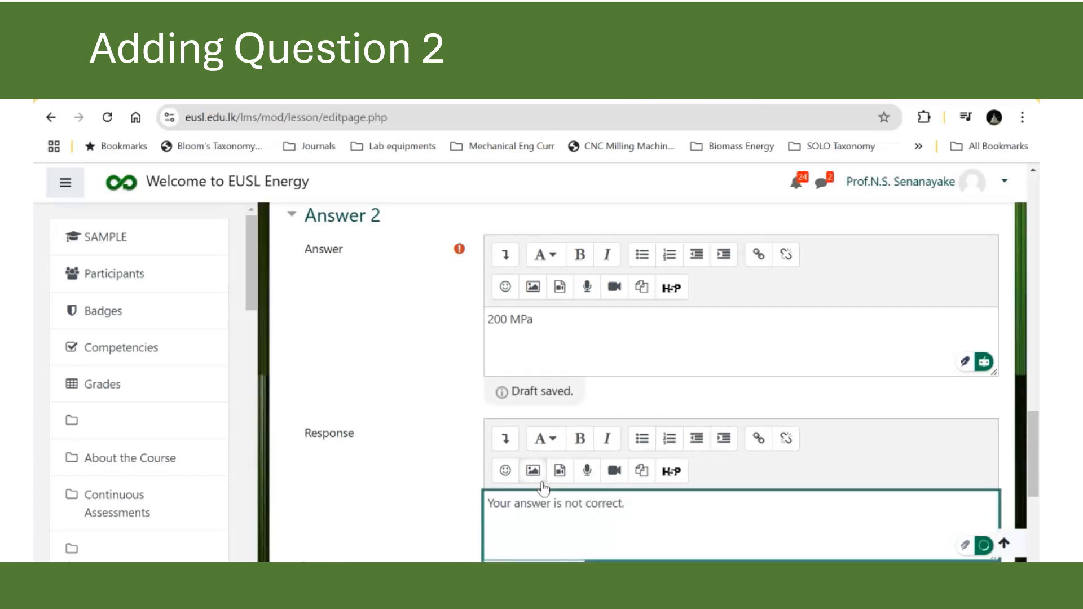
Step: Expand Answer 3 and fill it in with "100 Pa" and the response "Your answer is not correct."
{"action": "scroll", "coordinate": [564, 480], "scroll_direction": "down", "scroll_amount": 3}
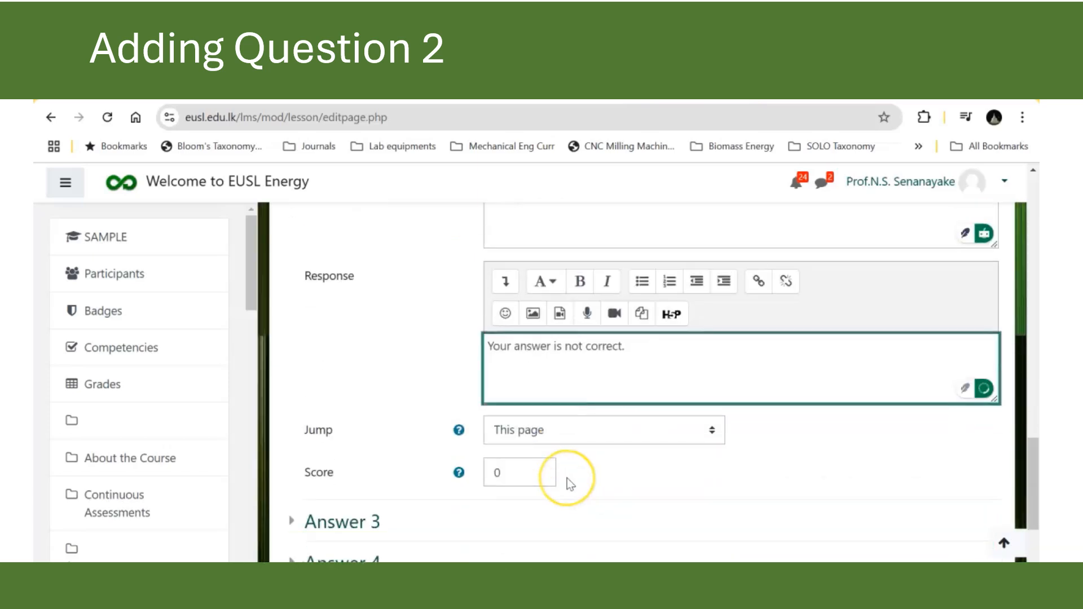
{"action": "scroll", "coordinate": [567, 478], "scroll_direction": "down", "scroll_amount": 1}
{"action": "left_click", "coordinate": [361, 446]}
{"action": "scroll", "coordinate": [486, 464], "scroll_direction": "down", "scroll_amount": 3}
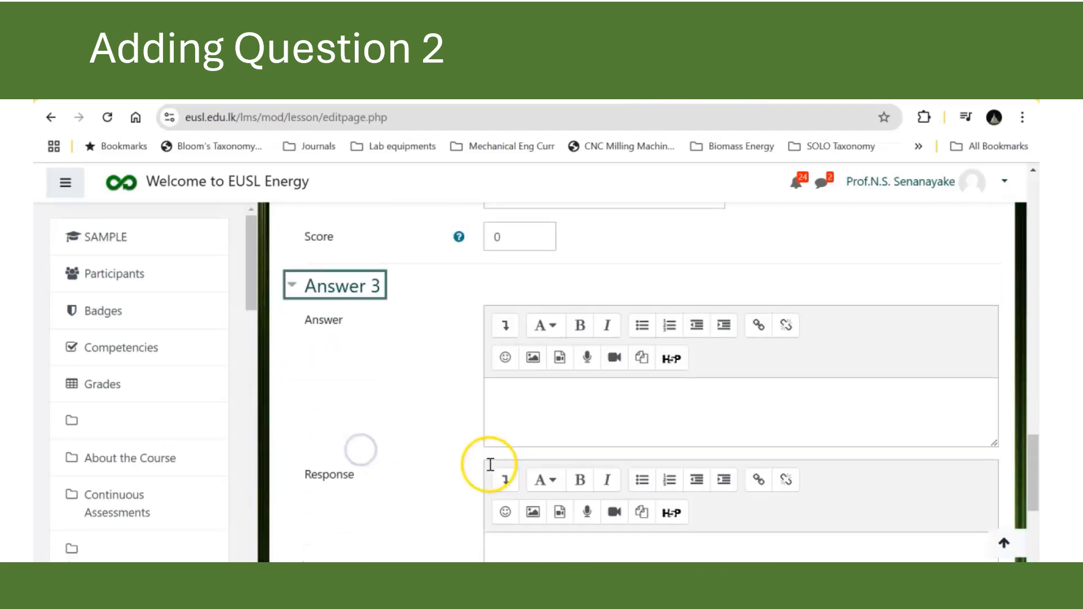
{"action": "left_click", "coordinate": [541, 400]}
{"action": "type", "text": "100"}
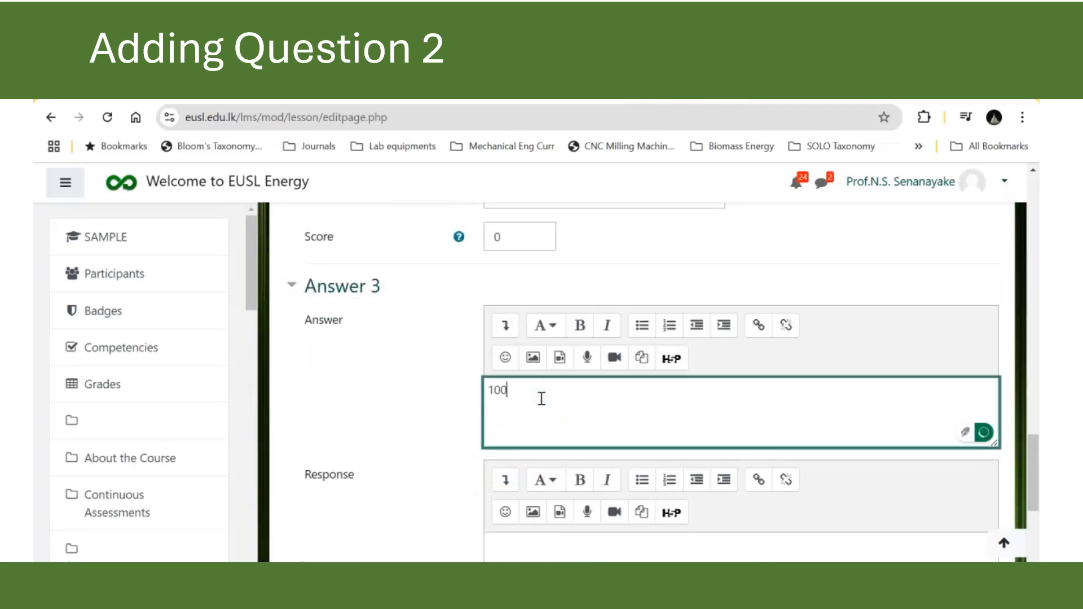
{"action": "type", "text": " Pa"}
{"action": "scroll", "coordinate": [542, 399], "scroll_direction": "down", "scroll_amount": 3}
{"action": "left_click", "coordinate": [540, 394]}
{"action": "type", "text": "Your"}
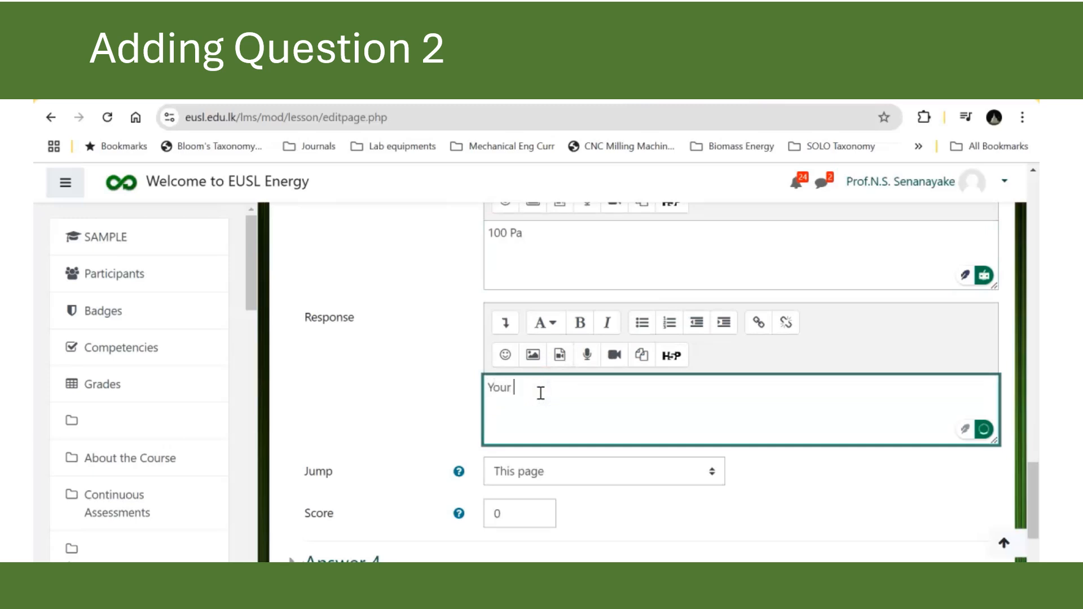
{"action": "type", "text": " answer is not correct."}
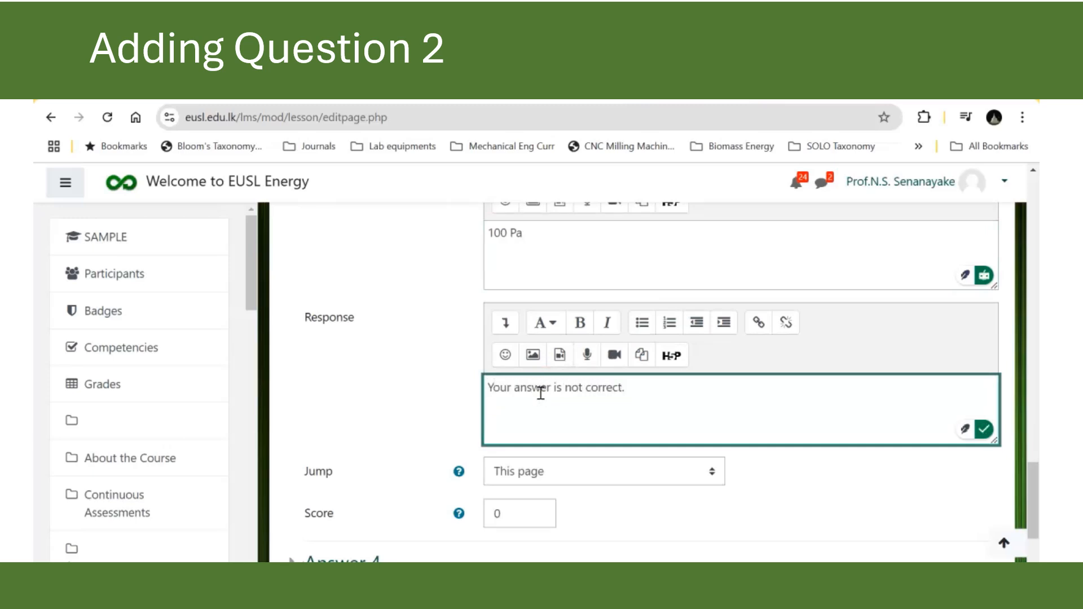
Step: Expand Answer 4 and fill it in with "200 Pa" and the response "Your answer is not correct"
{"action": "scroll", "coordinate": [541, 393], "scroll_direction": "down", "scroll_amount": 3}
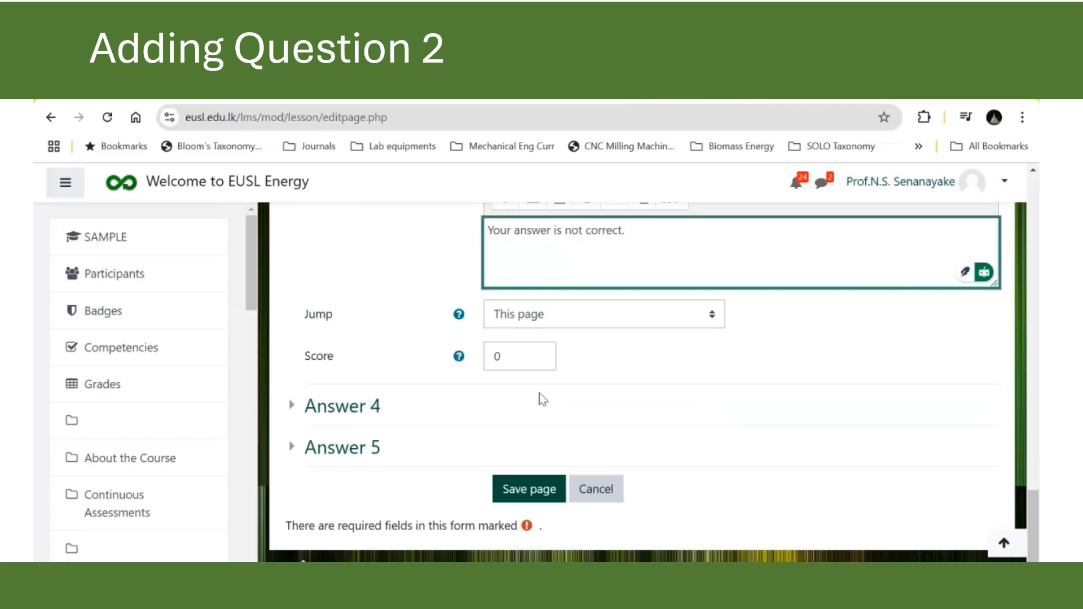
{"action": "left_click", "coordinate": [364, 406]}
{"action": "scroll", "coordinate": [551, 430], "scroll_direction": "down", "scroll_amount": 2}
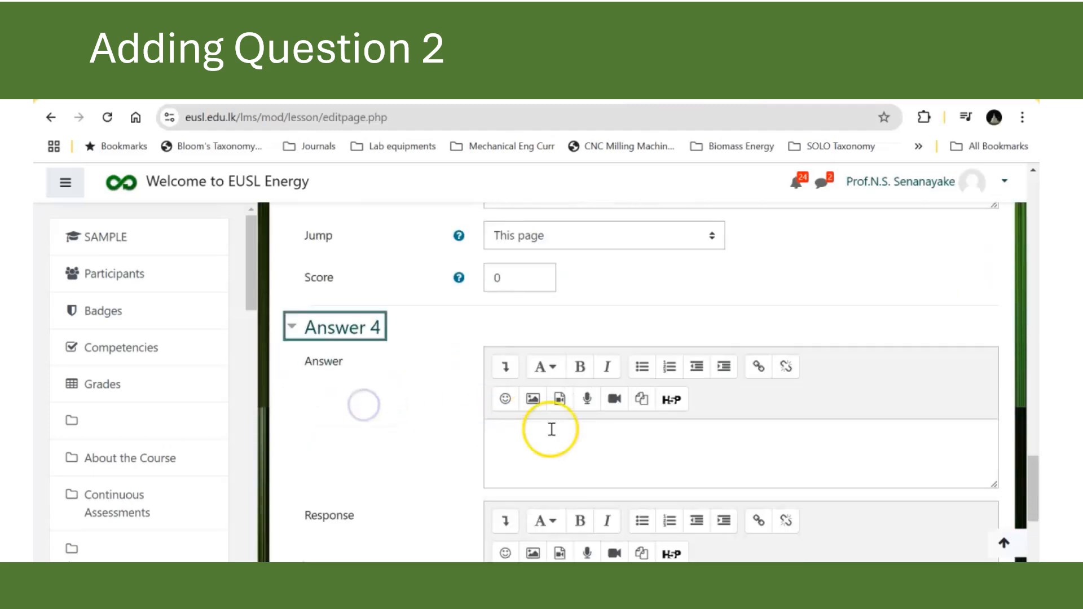
{"action": "left_click", "coordinate": [540, 436]}
{"action": "type", "text": "200"}
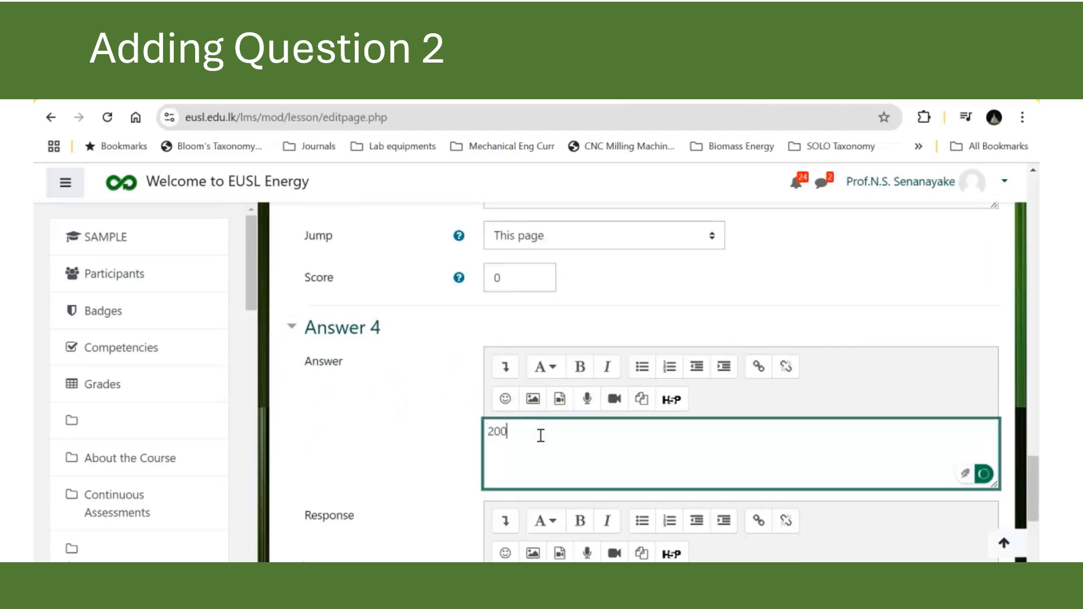
{"action": "type", "text": " Pa"}
{"action": "scroll", "coordinate": [540, 435], "scroll_direction": "down", "scroll_amount": 3}
{"action": "left_click", "coordinate": [541, 435]}
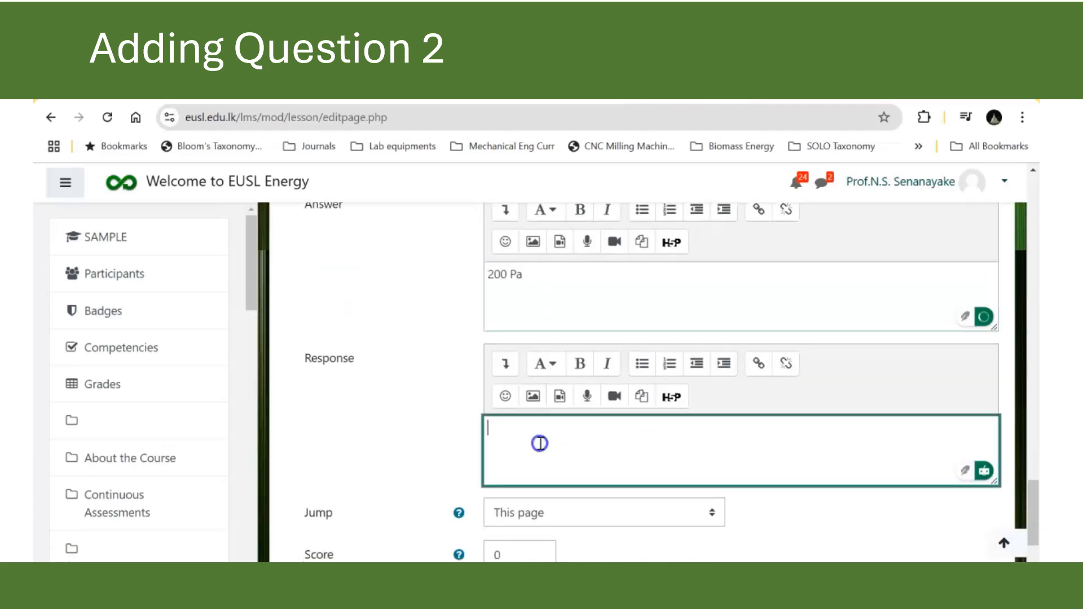
{"action": "type", "text": "Your ans"}
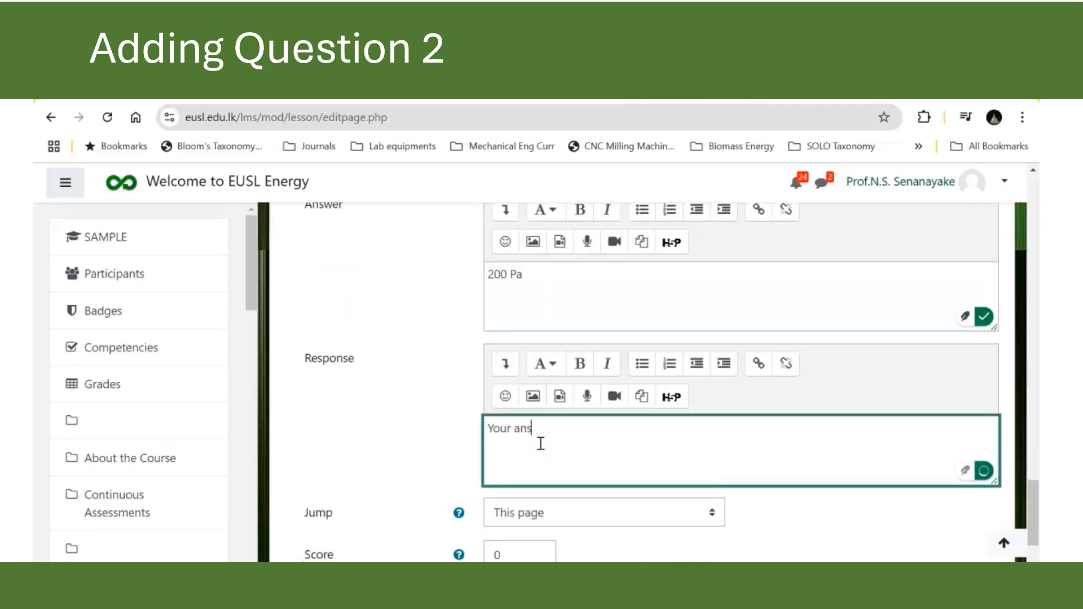
{"action": "type", "text": "wer is not correct"}
Step: Save the Question 2 page and preview the question from the lesson's page list
{"action": "scroll", "coordinate": [539, 443], "scroll_direction": "down", "scroll_amount": 5}
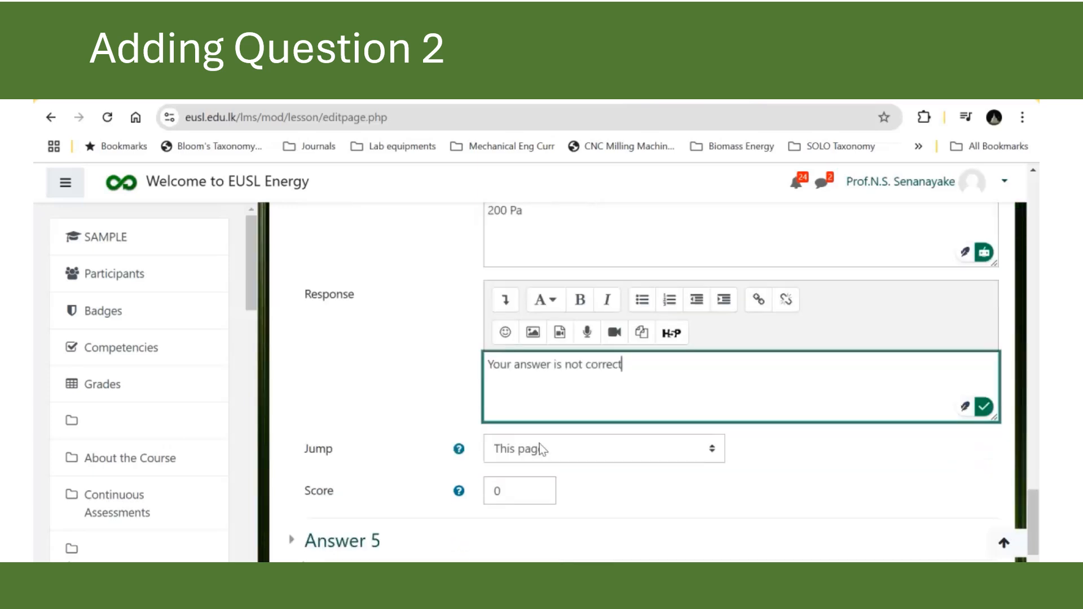
{"action": "left_click", "coordinate": [524, 419]}
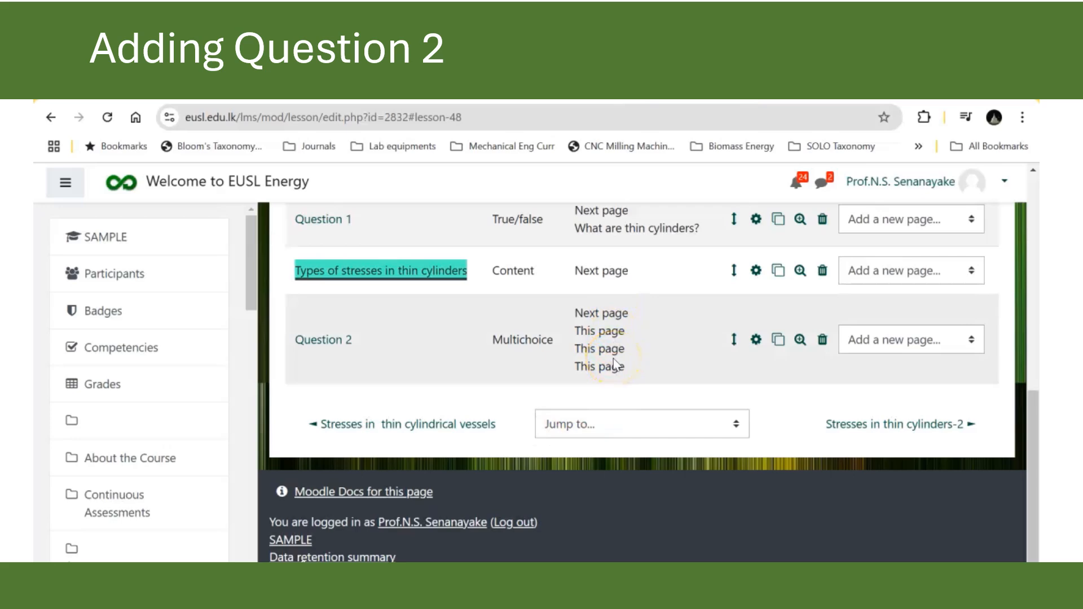
{"action": "left_click", "coordinate": [797, 339]}
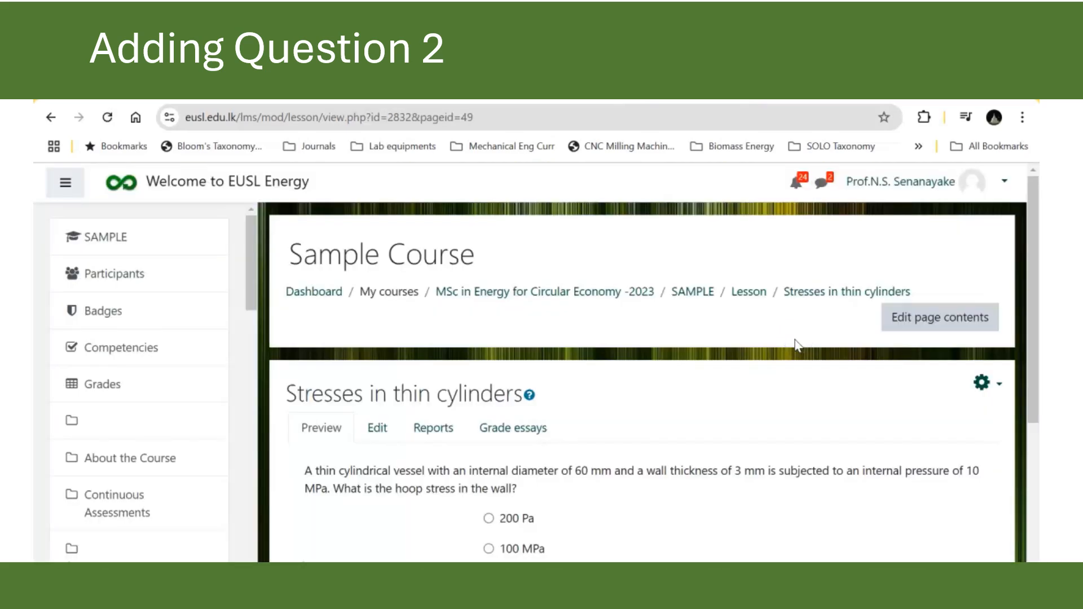
{"action": "scroll", "coordinate": [796, 341], "scroll_direction": "down", "scroll_amount": 2}
{"action": "scroll", "coordinate": [795, 342], "scroll_direction": "down", "scroll_amount": 2}
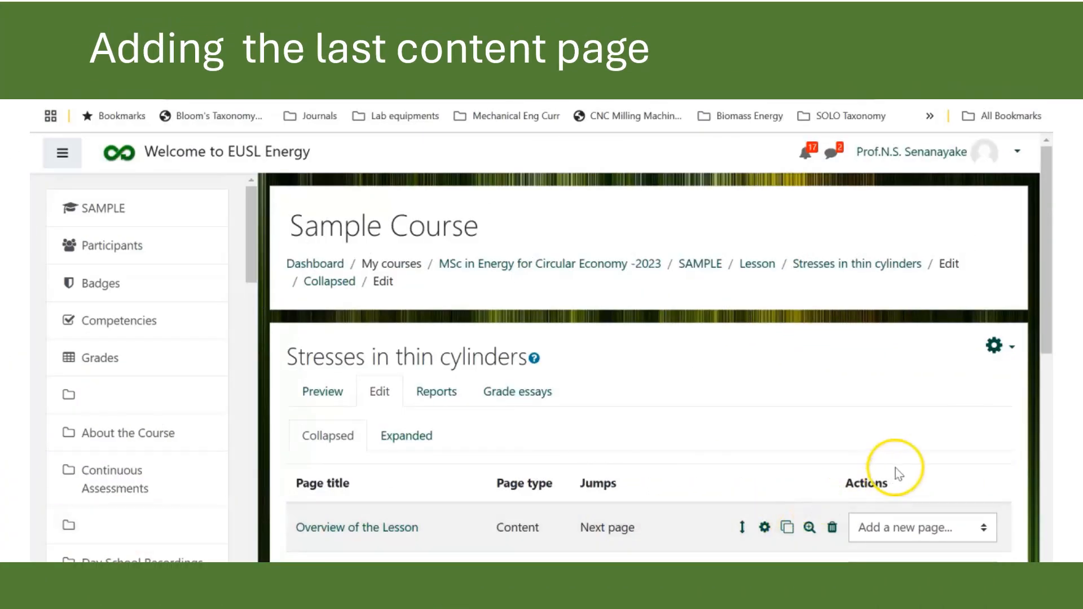
Step: Start adding a new content page after Question 2 in the lesson's page list
{"action": "scroll", "coordinate": [899, 453], "scroll_direction": "down", "scroll_amount": 3}
{"action": "scroll", "coordinate": [900, 452], "scroll_direction": "down", "scroll_amount": 5}
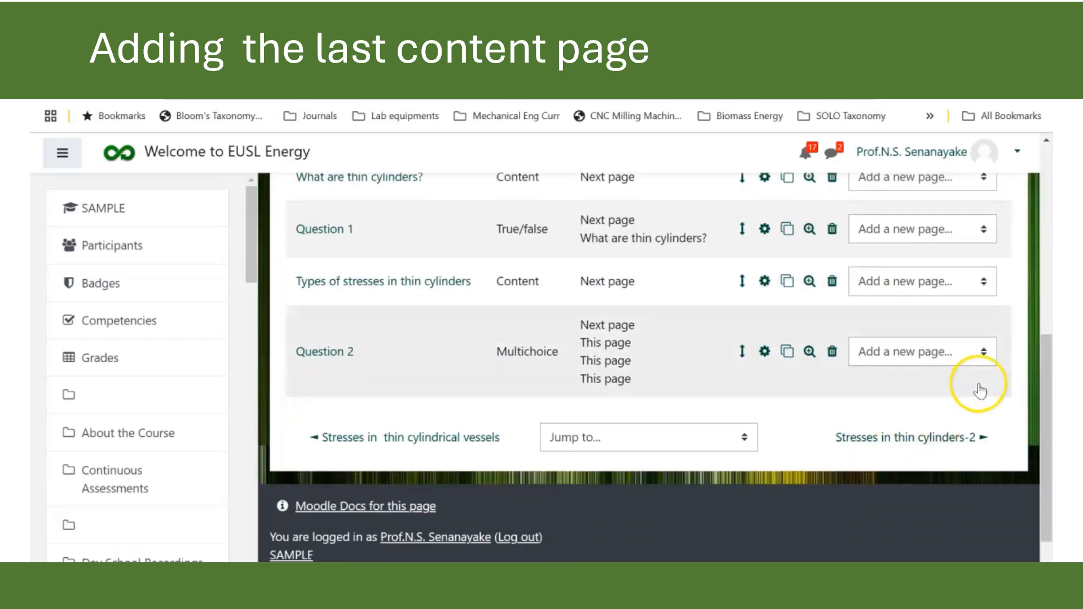
{"action": "left_click", "coordinate": [985, 352]}
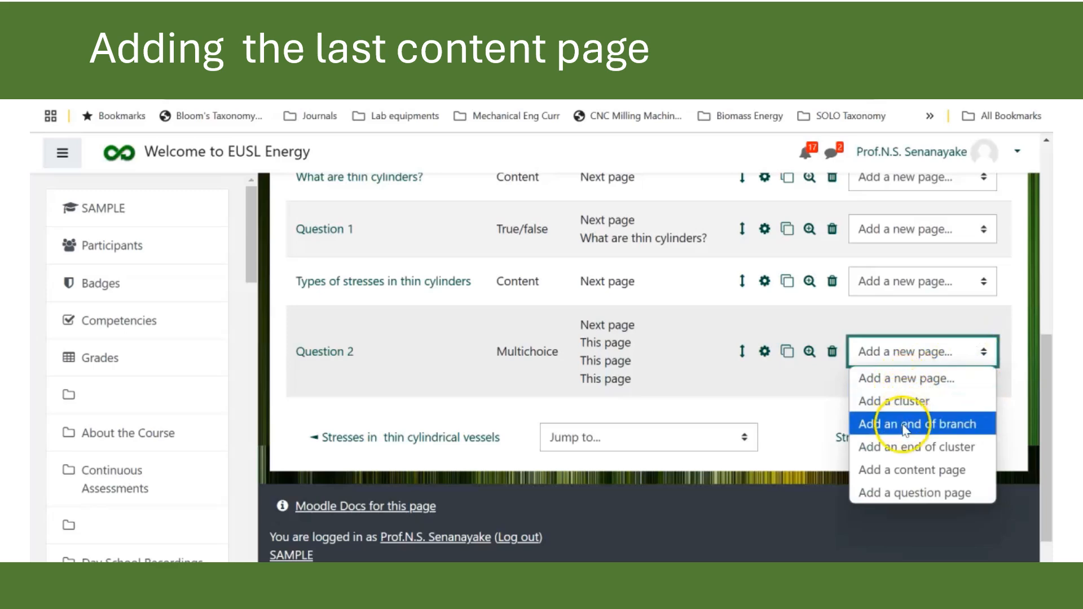
{"action": "left_click", "coordinate": [905, 473]}
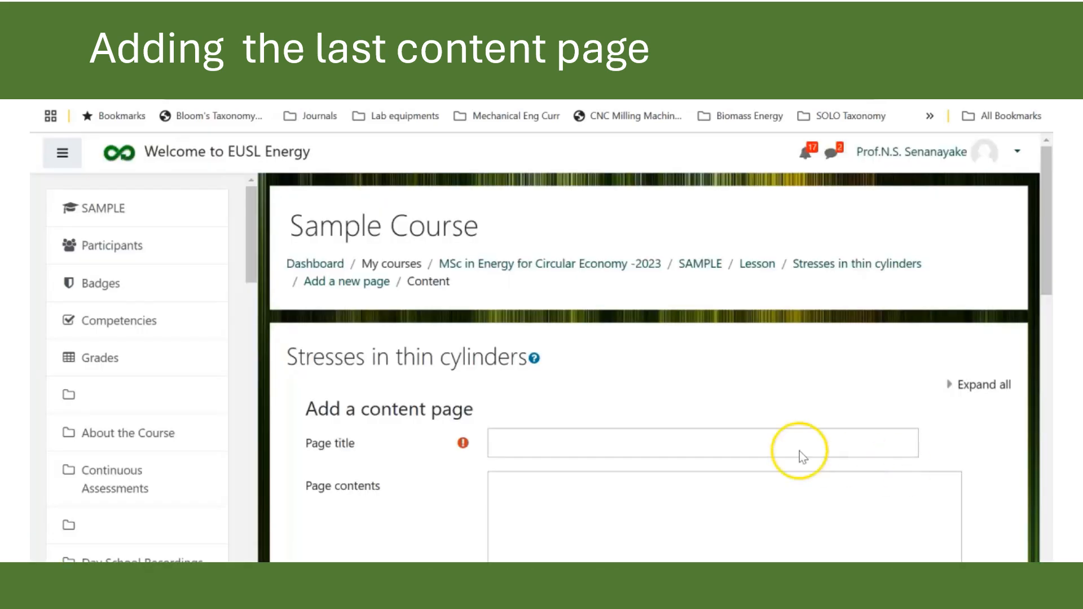
Step: Title the content page "Thin cylinder applications" and enter page contents describing thin cylinder uses in daily life and industry, with examples
{"action": "left_click", "coordinate": [517, 447]}
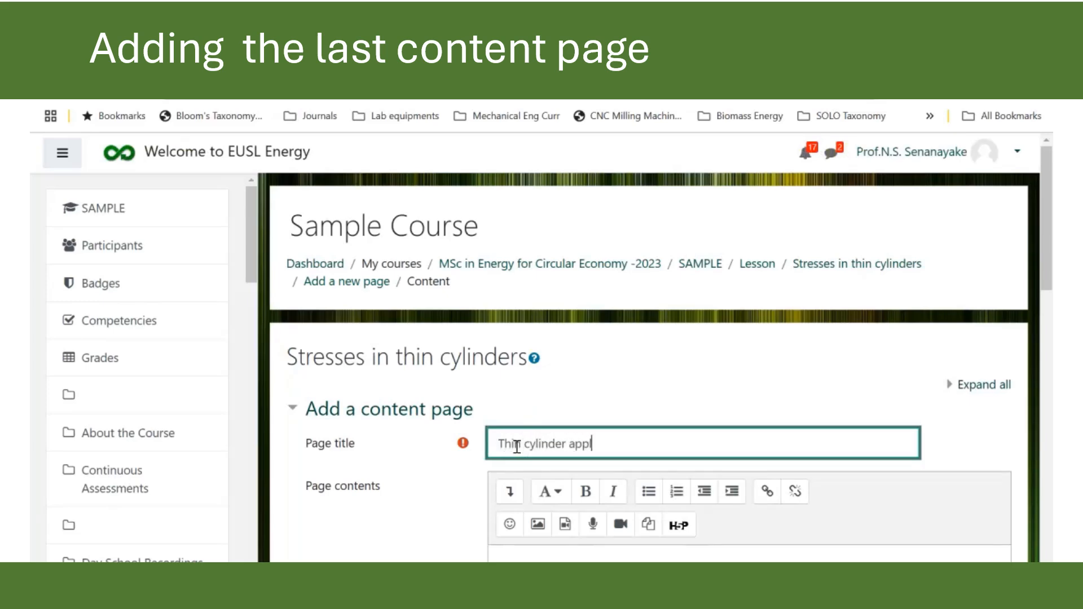
{"action": "scroll", "coordinate": [592, 478], "scroll_direction": "down", "scroll_amount": 3}
{"action": "left_click", "coordinate": [592, 478]}
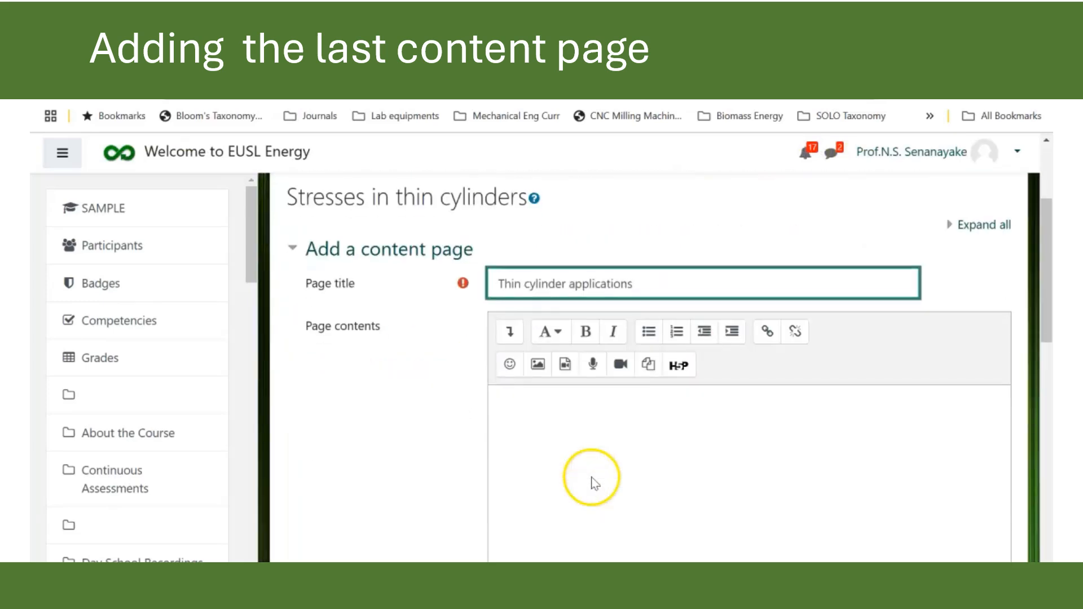
{"action": "type", "text": "Thin cylinders are utilized in various applications in daily life and across nearly all industries. Some examples are: Pipelines: Used to transport liquids and gases under pressure. Pressure Vessels: Tanks and containers that hold pressurized fluids (e.g., air tanks, steam boilers). Storage Tanks: For storing liquids such as water or chemicals under atmospheric or low pressure. Aerospace and Automotive: Thin-walled components such as fuselages, fuel tanks, or exhaust systems."}
Step: Set the Content 1 description to "Questions" and its jump to Next page
{"action": "scroll", "coordinate": [584, 436], "scroll_direction": "down", "scroll_amount": 5}
{"action": "scroll", "coordinate": [584, 436], "scroll_direction": "down", "scroll_amount": 3}
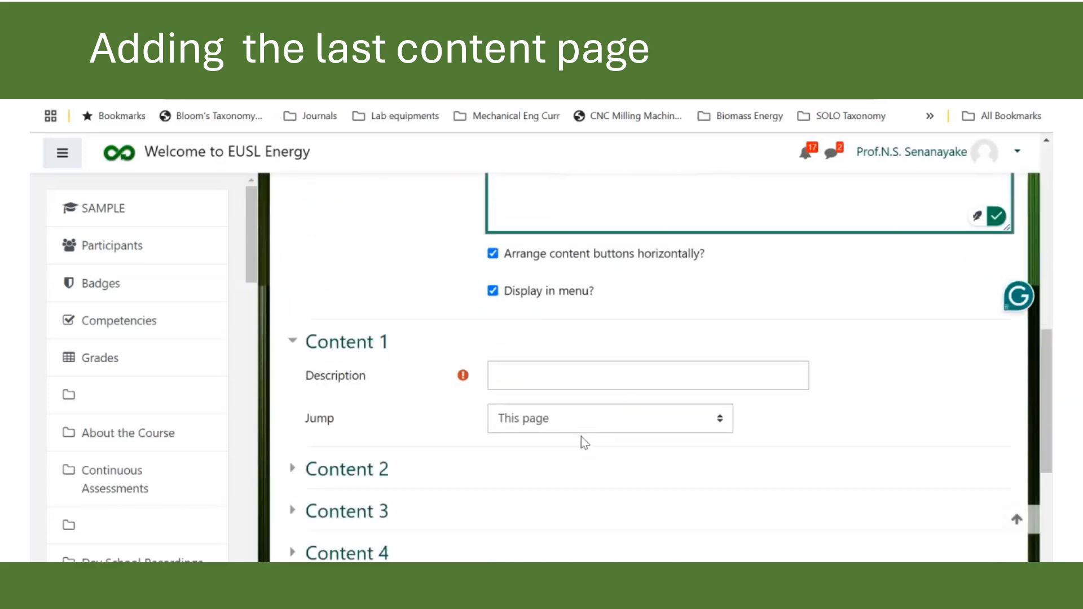
{"action": "left_click", "coordinate": [523, 377]}
{"action": "type", "text": "Questions"}
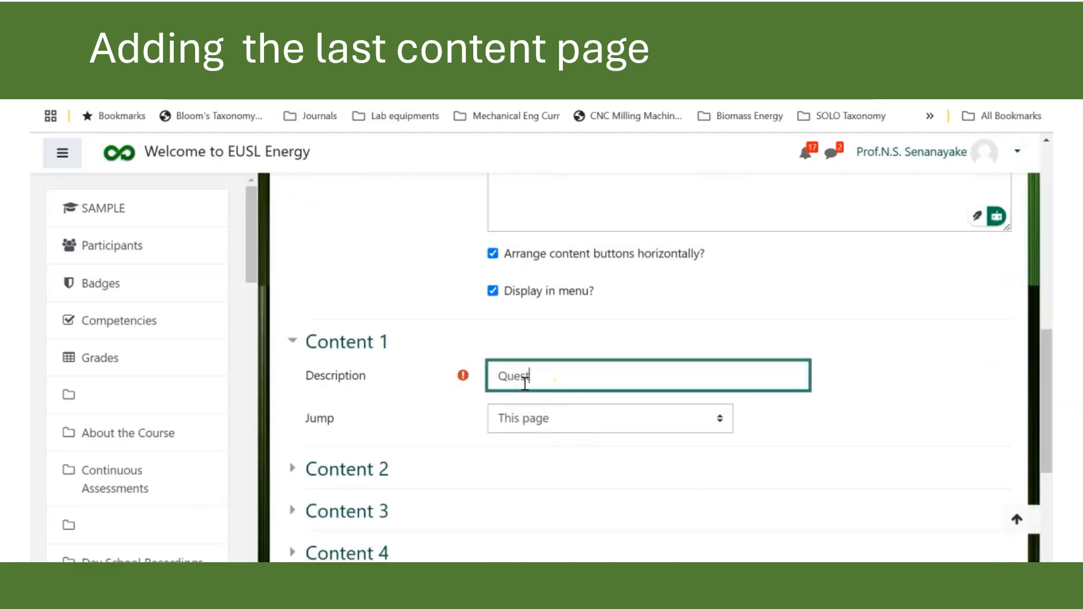
{"action": "left_click", "coordinate": [723, 423]}
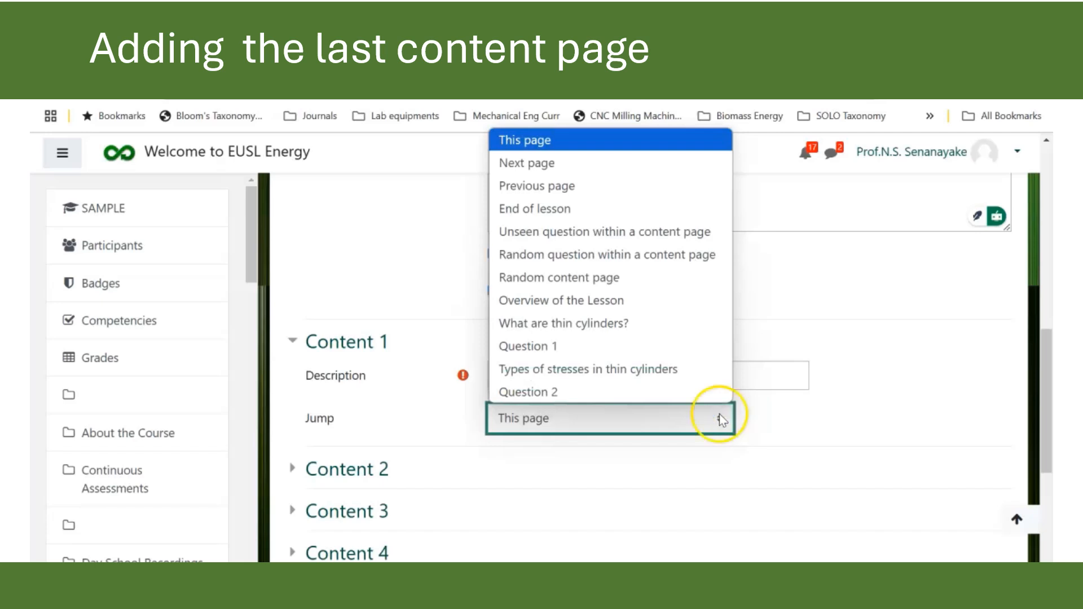
{"action": "left_click", "coordinate": [563, 163]}
{"action": "scroll", "coordinate": [762, 474], "scroll_direction": "down", "scroll_amount": 2}
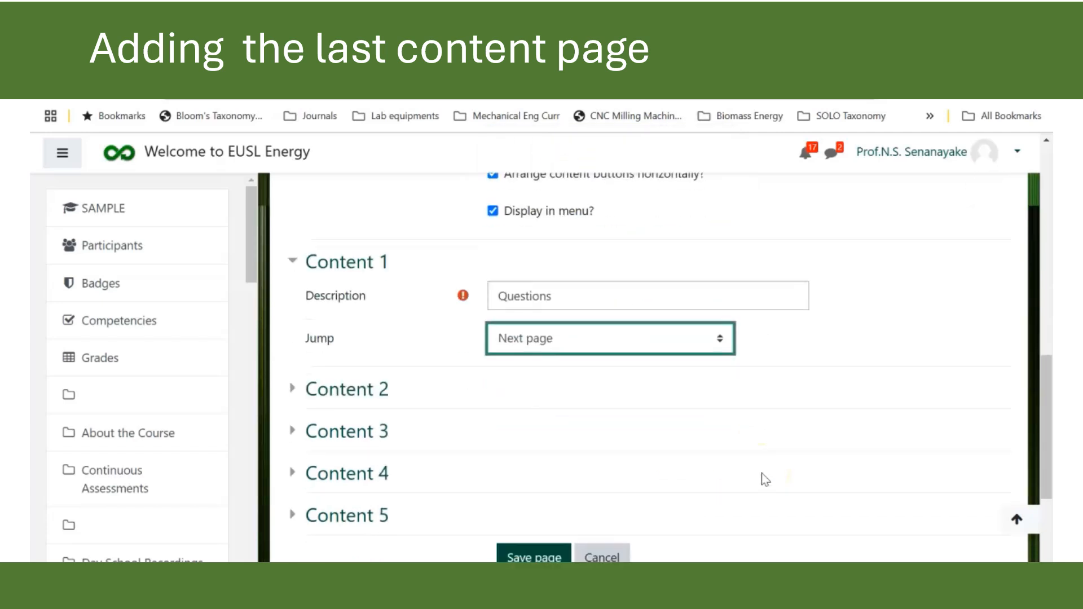
Step: Save the content page and preview Thin cylinder applications from the lesson's page list
{"action": "scroll", "coordinate": [765, 479], "scroll_direction": "down", "scroll_amount": 2}
{"action": "left_click", "coordinate": [538, 484]}
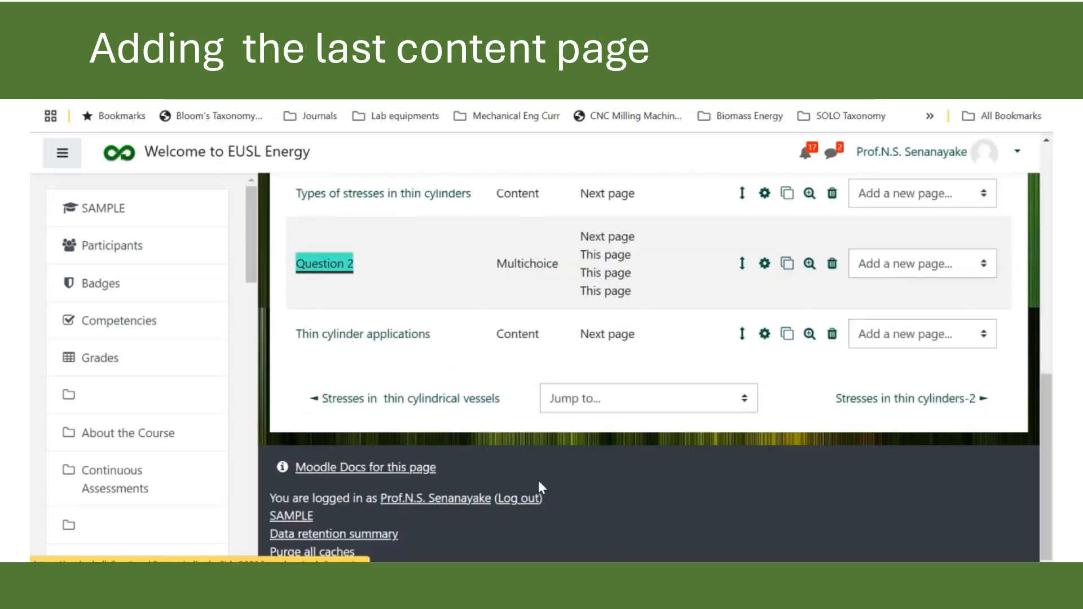
{"action": "left_click", "coordinate": [809, 334]}
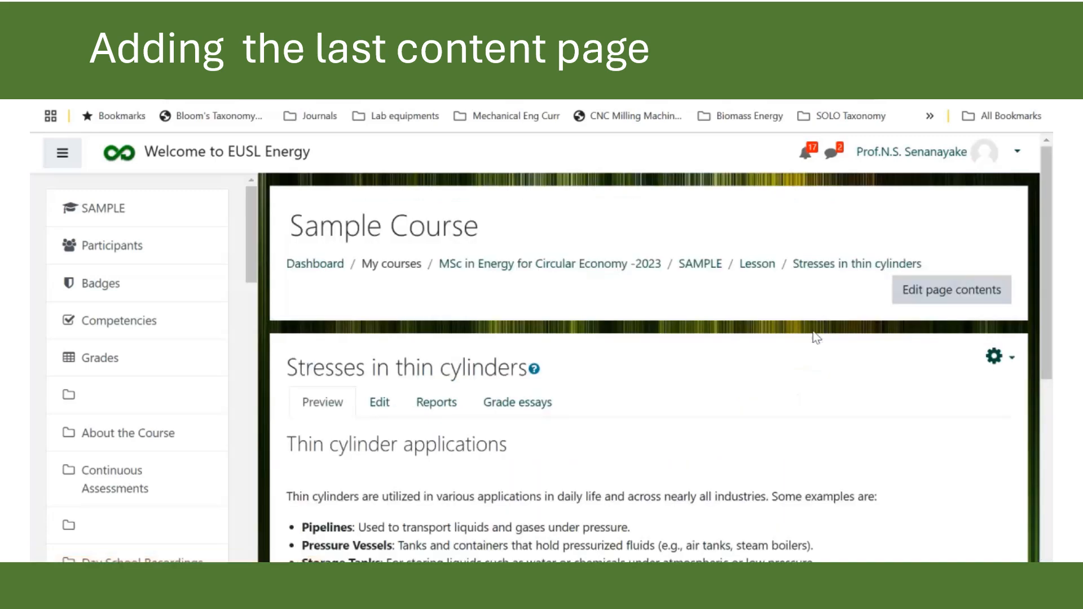
{"action": "scroll", "coordinate": [809, 402], "scroll_direction": "down", "scroll_amount": 3}
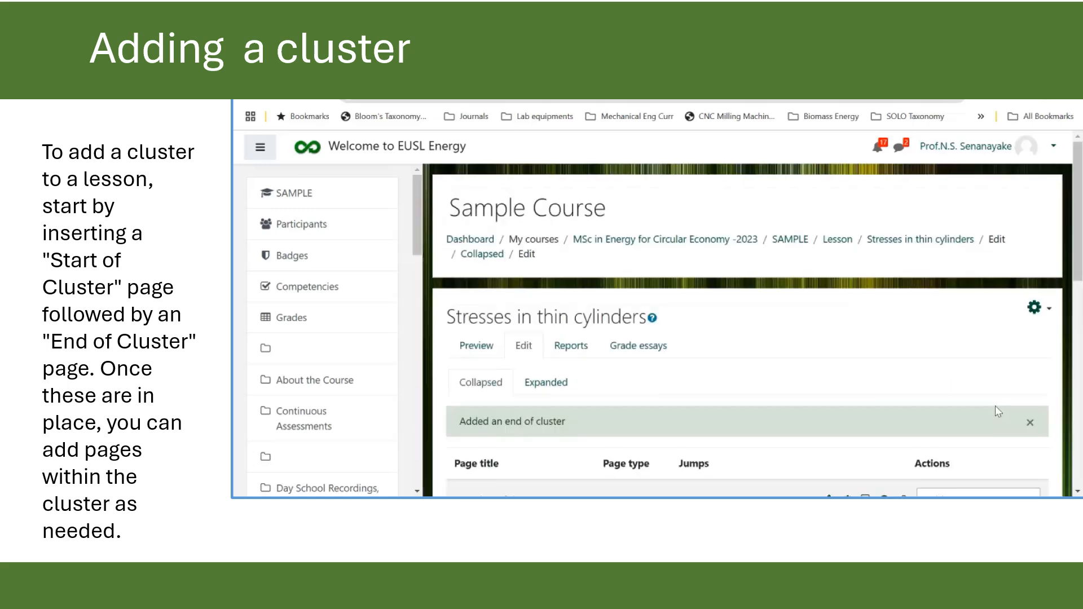
{"action": "scroll", "coordinate": [998, 402], "scroll_direction": "down", "scroll_amount": 5}
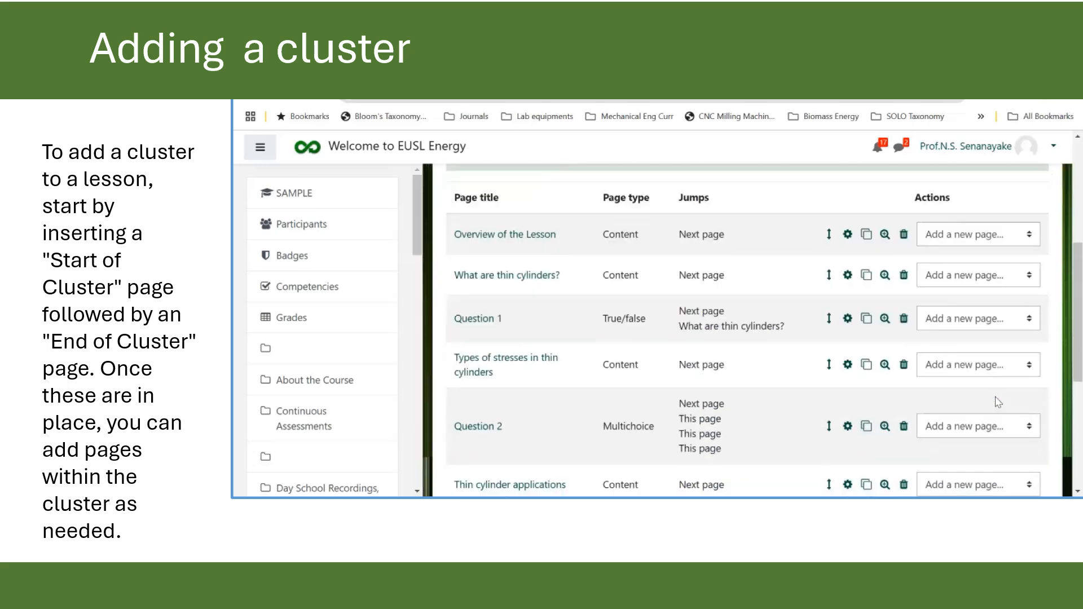
{"action": "scroll", "coordinate": [997, 402], "scroll_direction": "down", "scroll_amount": 2}
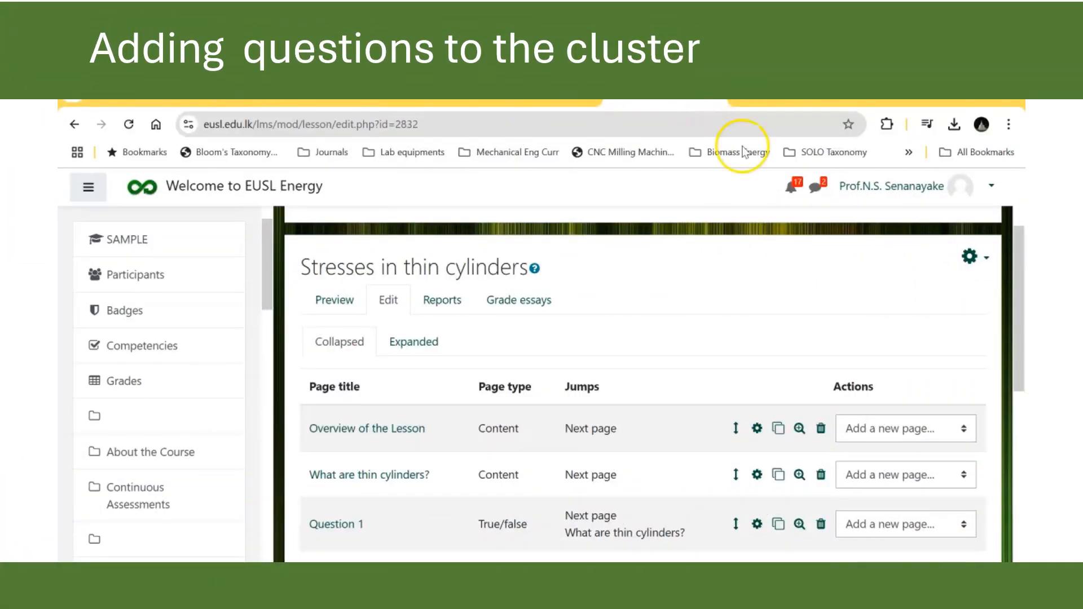
Step: Start adding a Multichoice question page directly after the Cluster page in the lesson's page list
{"action": "scroll", "coordinate": [975, 255], "scroll_direction": "down", "scroll_amount": 1}
{"action": "scroll", "coordinate": [975, 255], "scroll_direction": "down", "scroll_amount": 5}
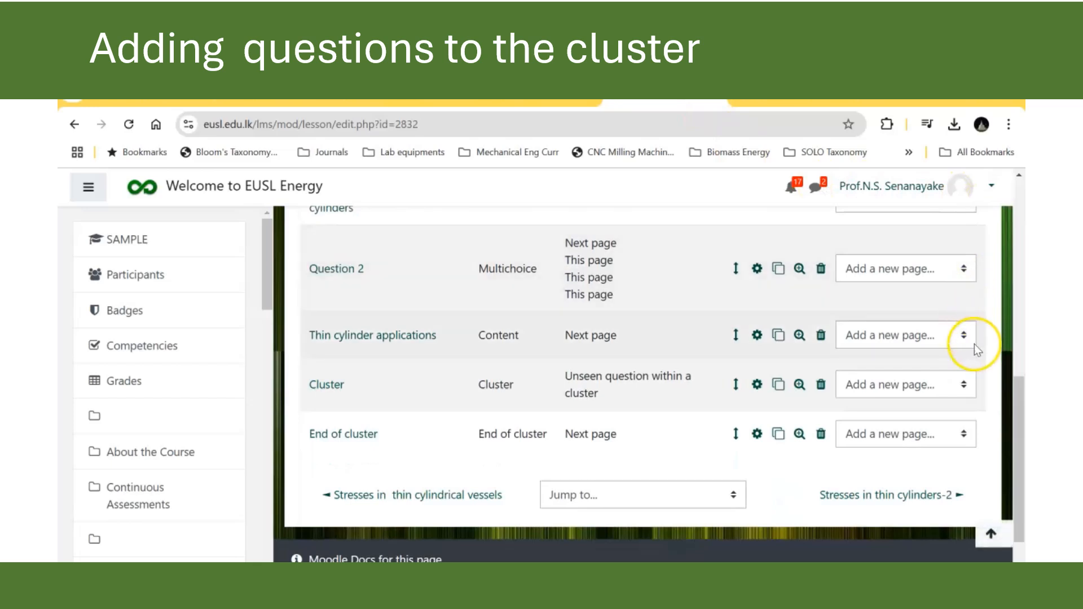
{"action": "left_click", "coordinate": [964, 385]}
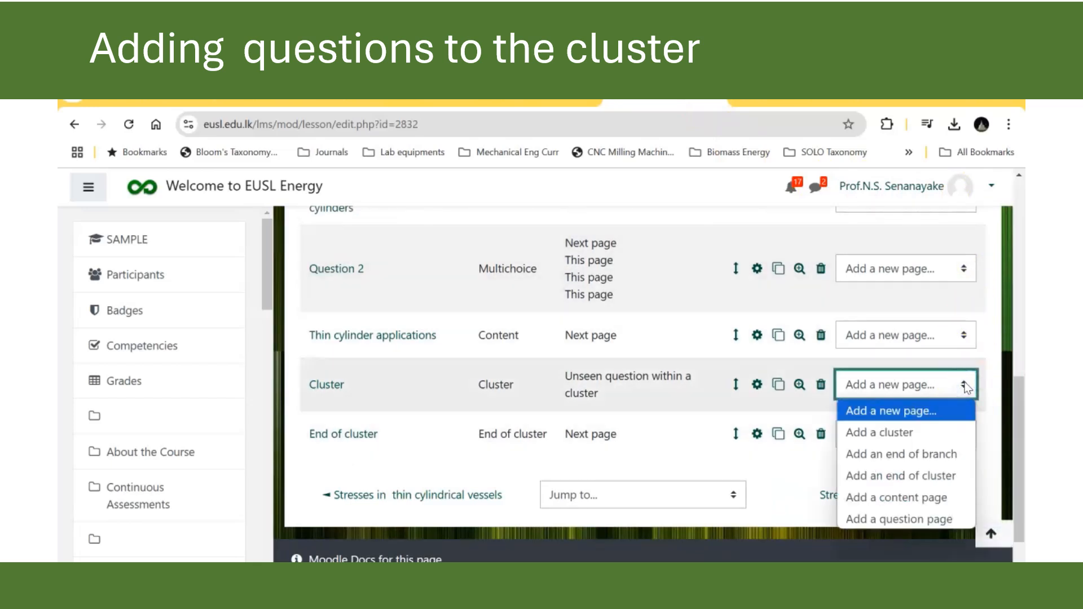
{"action": "left_click", "coordinate": [898, 521]}
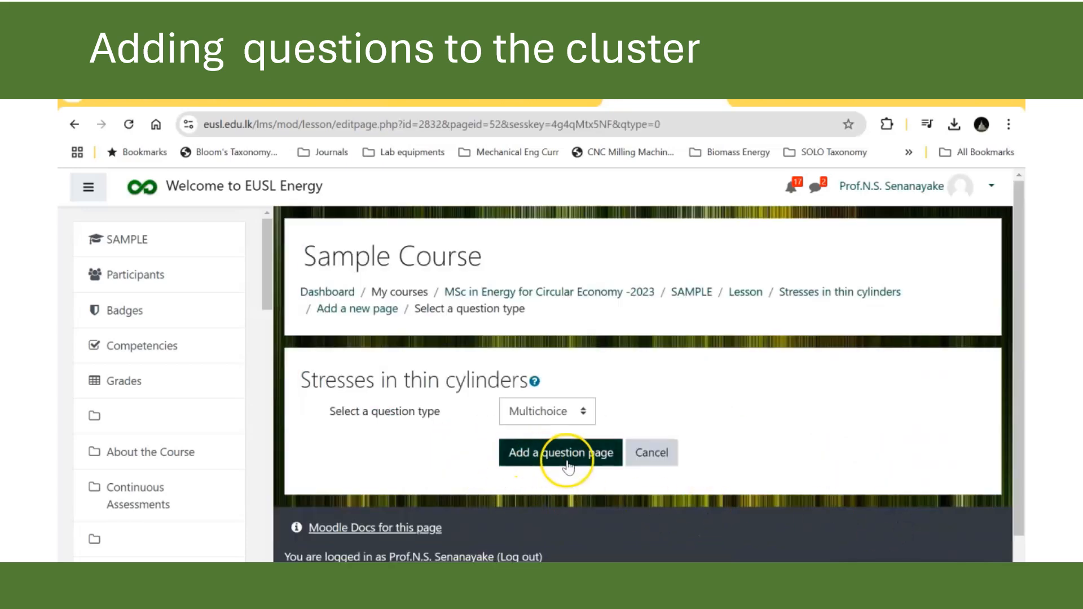
{"action": "left_click", "coordinate": [563, 463]}
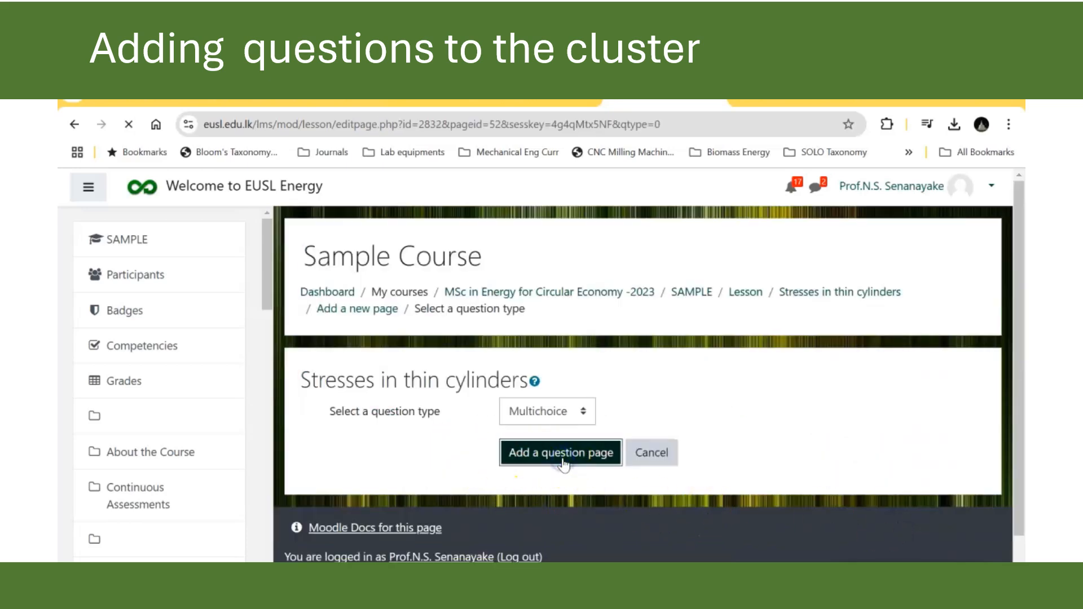
Step: Title the page "Question C1" and enter "Which of the following stresses acts along the length of a thin cylindrical shell under internal pressure?"
{"action": "left_click", "coordinate": [534, 456]}
{"action": "type", "text": "q"}
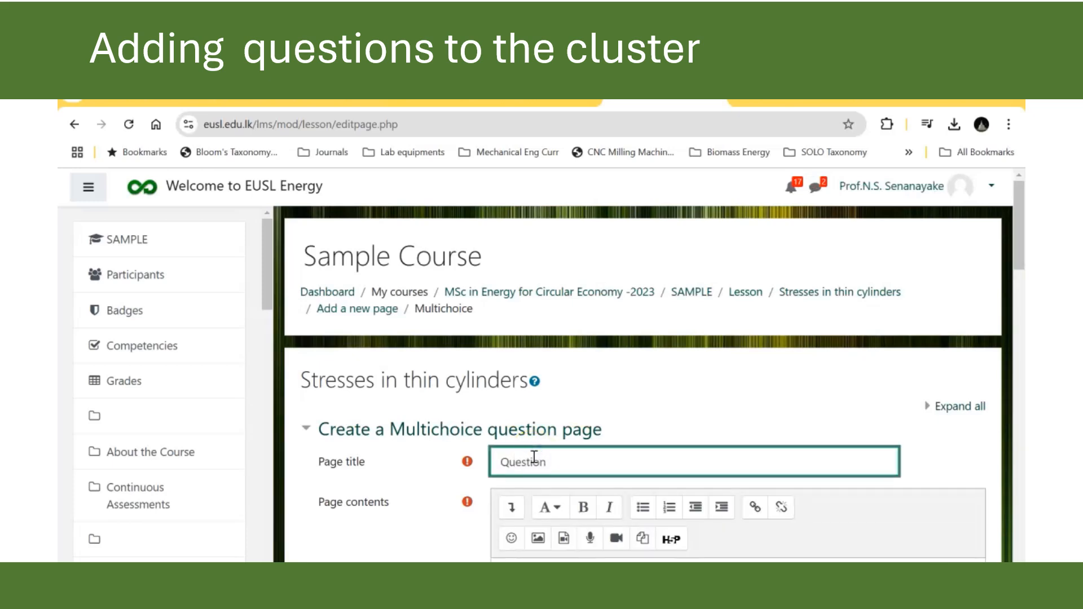
{"action": "scroll", "coordinate": [534, 451], "scroll_direction": "down", "scroll_amount": 3}
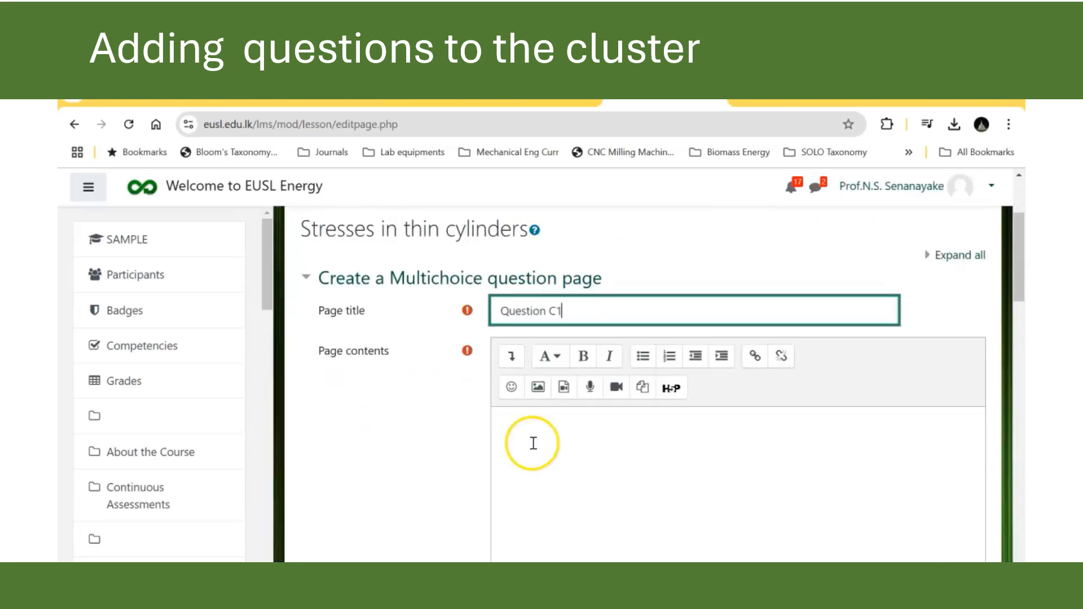
{"action": "left_click", "coordinate": [532, 440]}
{"action": "type", "text": "Which of the following stresses acts along the length of a thin cylindrical shell under internal pressure?"}
Step: Enter "Hoop stress" as Answer 1 with the response "Not correct"
{"action": "scroll", "coordinate": [534, 440], "scroll_direction": "down", "scroll_amount": 5}
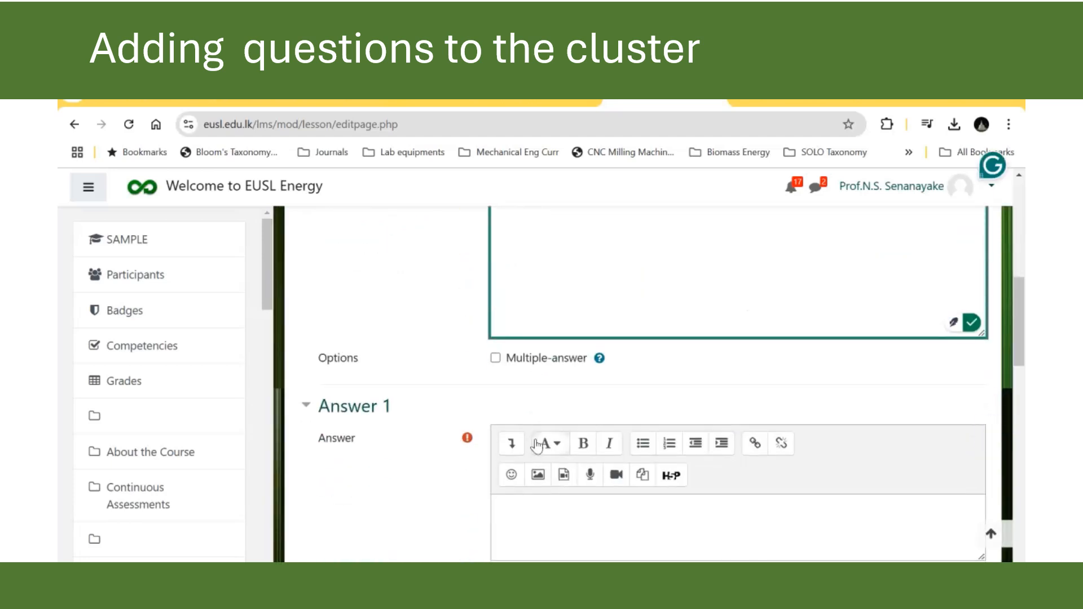
{"action": "scroll", "coordinate": [542, 441], "scroll_direction": "down", "scroll_amount": 1}
{"action": "left_click", "coordinate": [524, 439]}
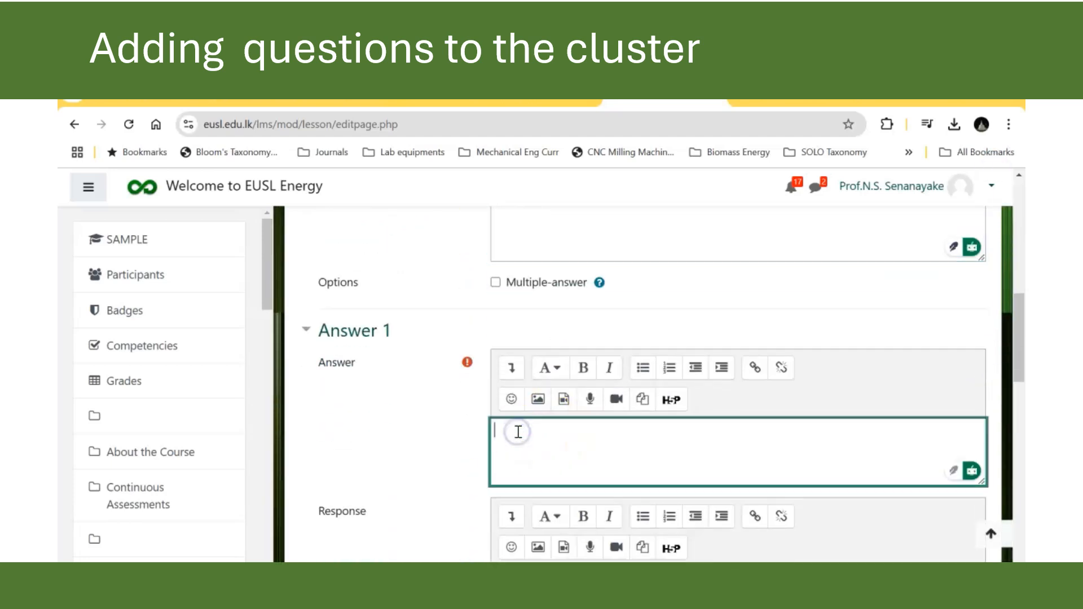
{"action": "type", "text": "Hoop stress"}
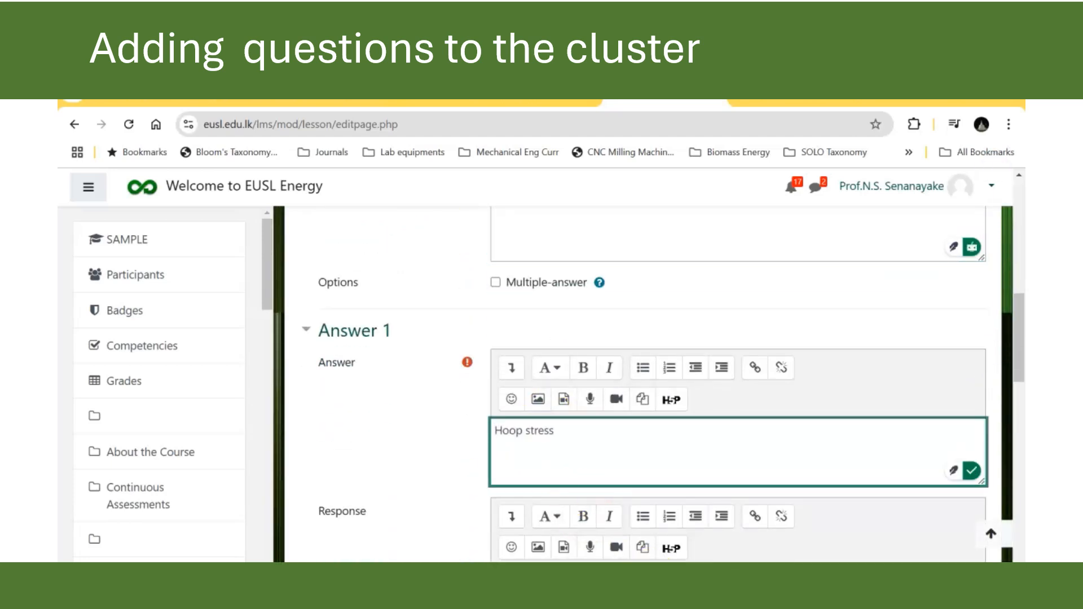
{"action": "scroll", "coordinate": [600, 527], "scroll_direction": "down", "scroll_amount": 3}
{"action": "left_click", "coordinate": [558, 434]}
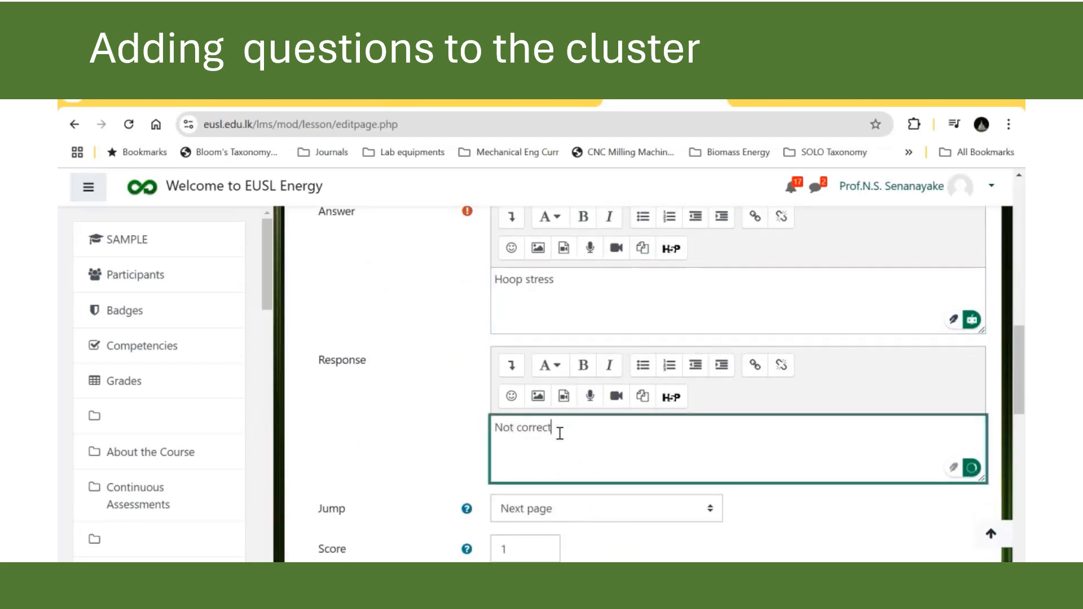
Step: Set the Answer 1 jump to This page and its score to 0
{"action": "scroll", "coordinate": [537, 438], "scroll_direction": "down", "scroll_amount": 1}
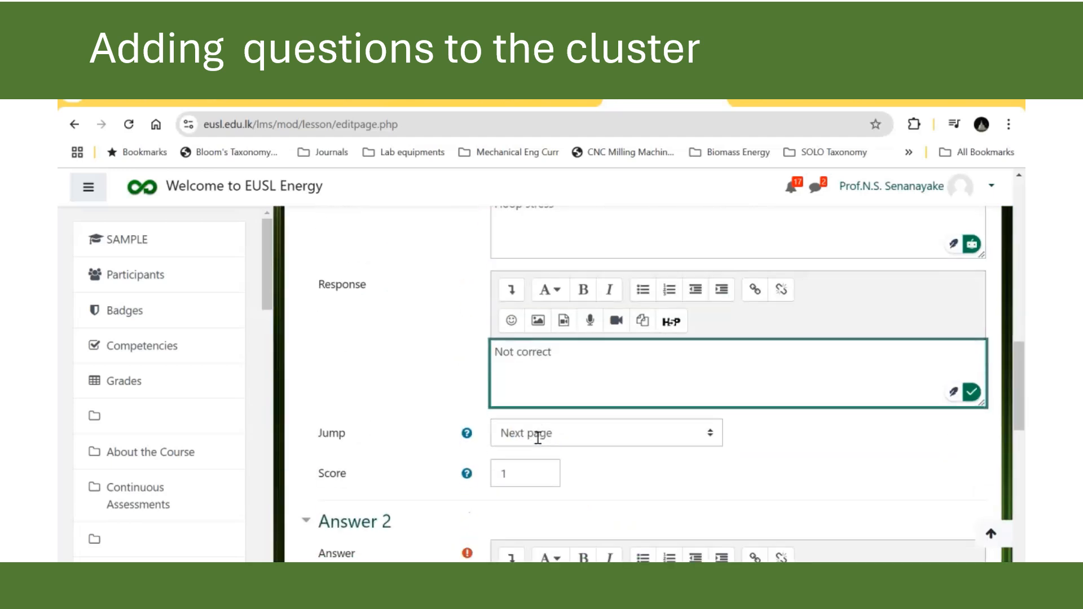
{"action": "left_click", "coordinate": [711, 434]}
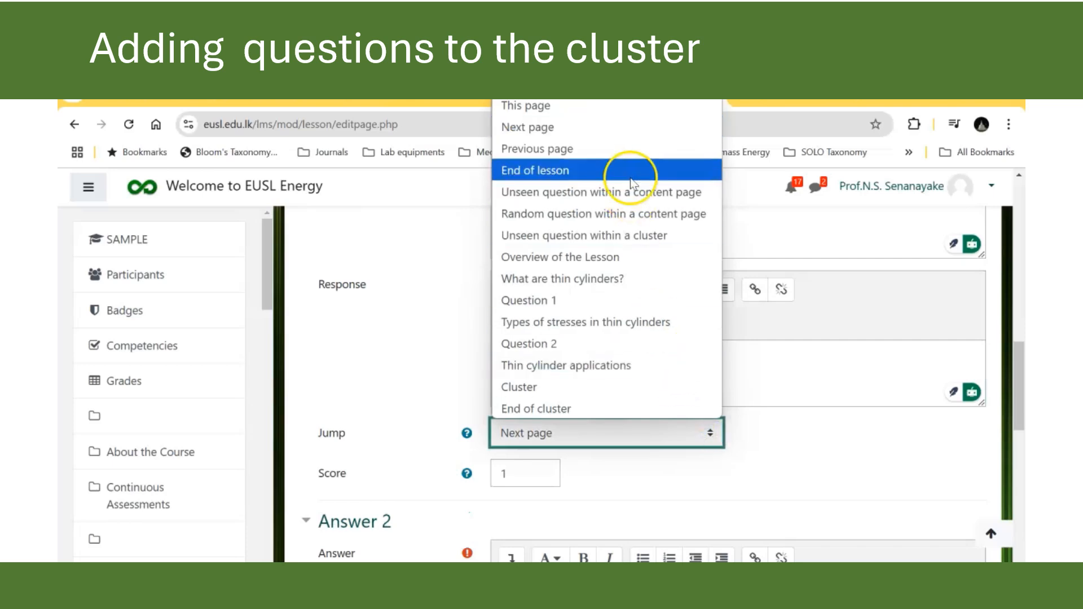
{"action": "left_click", "coordinate": [715, 106]}
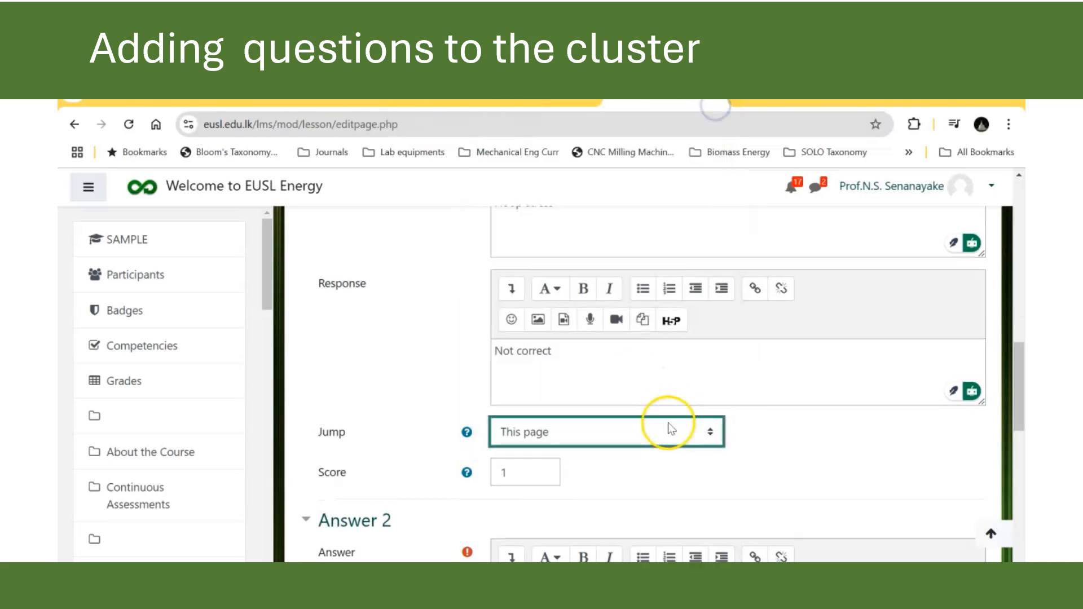
{"action": "scroll", "coordinate": [668, 423], "scroll_direction": "down", "scroll_amount": 1}
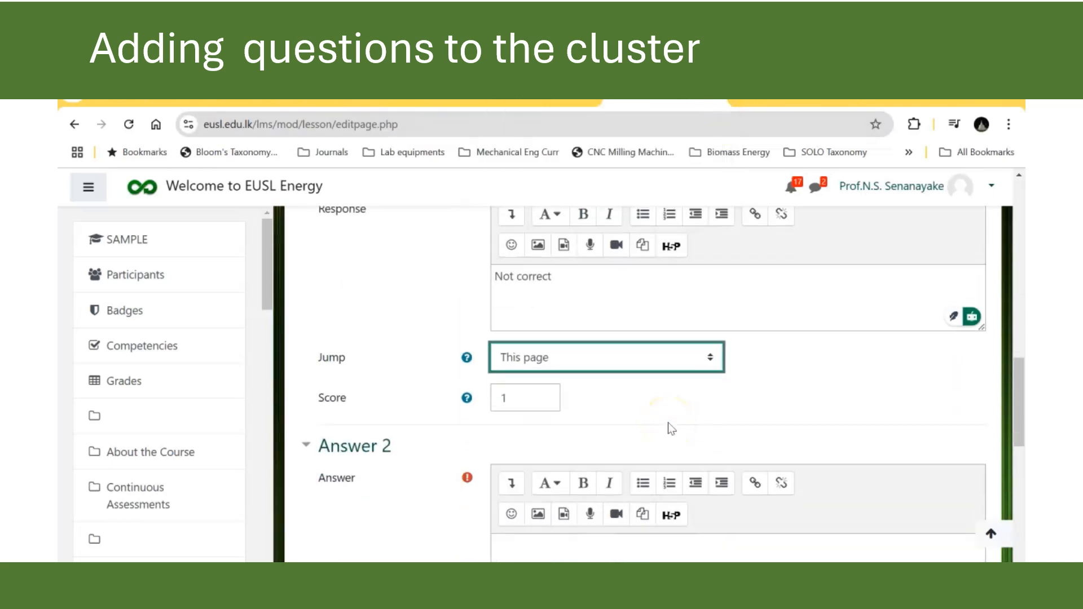
{"action": "double_click", "coordinate": [504, 397]}
{"action": "type", "text": "0"}
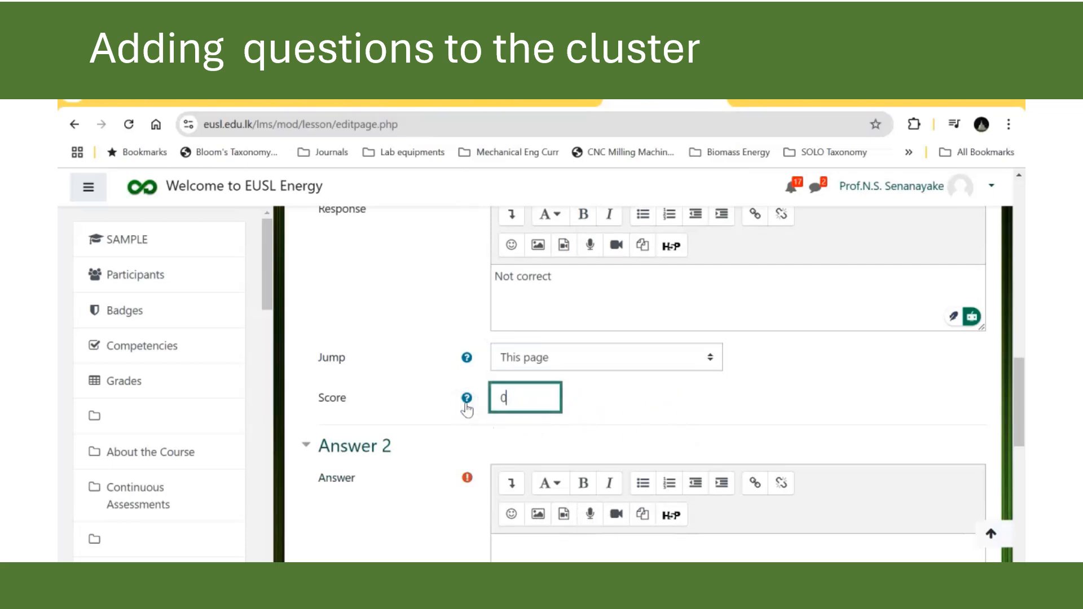
Step: Enter "Longitudinal stress" as Answer 2 with the response "Correct answer"
{"action": "scroll", "coordinate": [621, 457], "scroll_direction": "down", "scroll_amount": 3}
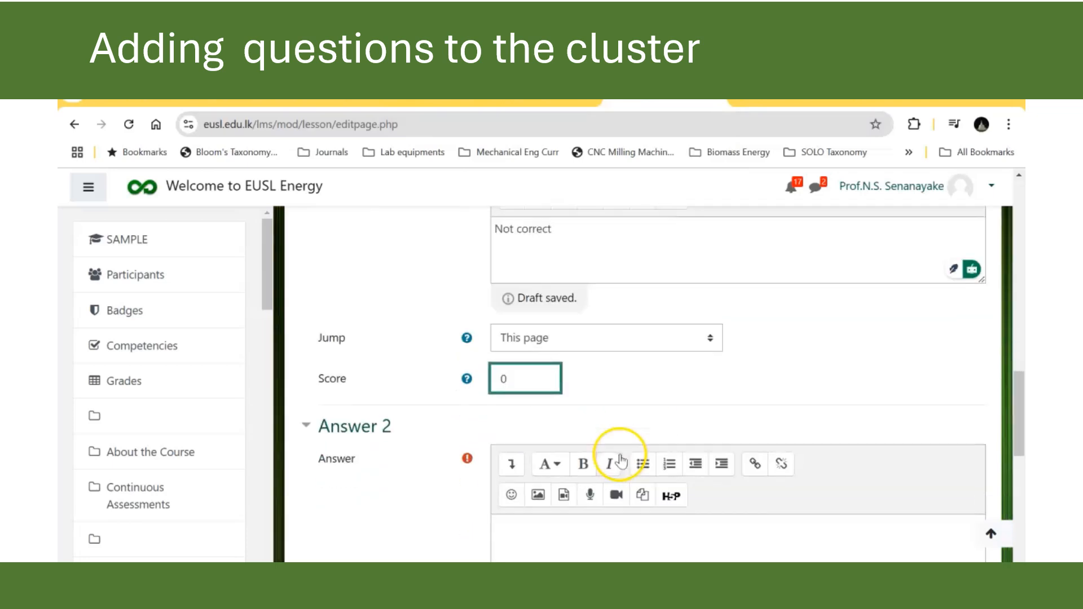
{"action": "left_click", "coordinate": [551, 380]}
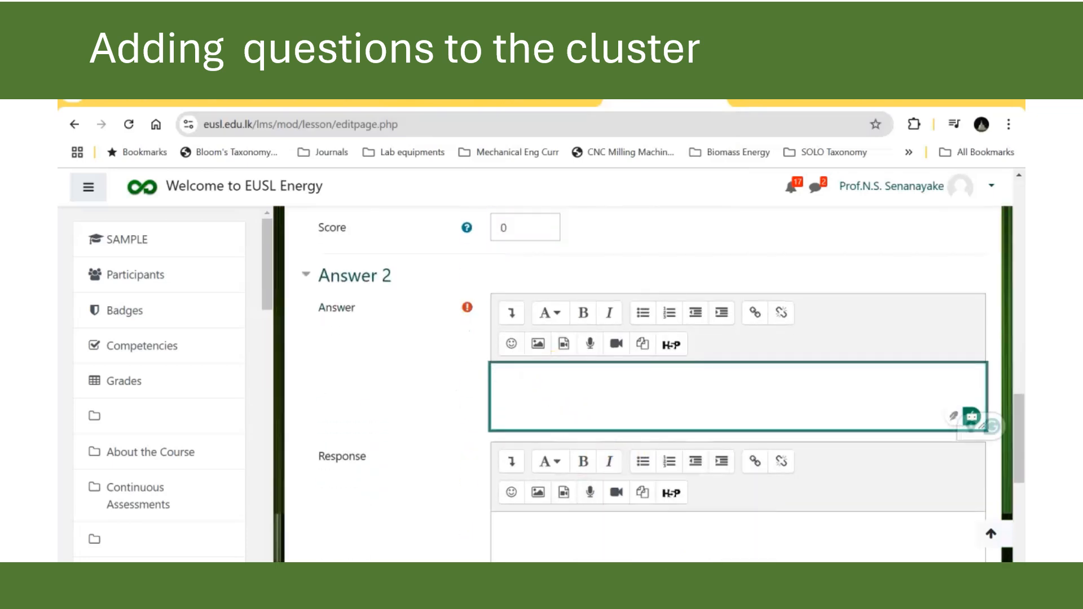
{"action": "type", "text": "Longitudinal stress"}
{"action": "scroll", "coordinate": [530, 419], "scroll_direction": "down", "scroll_amount": 3}
{"action": "left_click", "coordinate": [536, 383]}
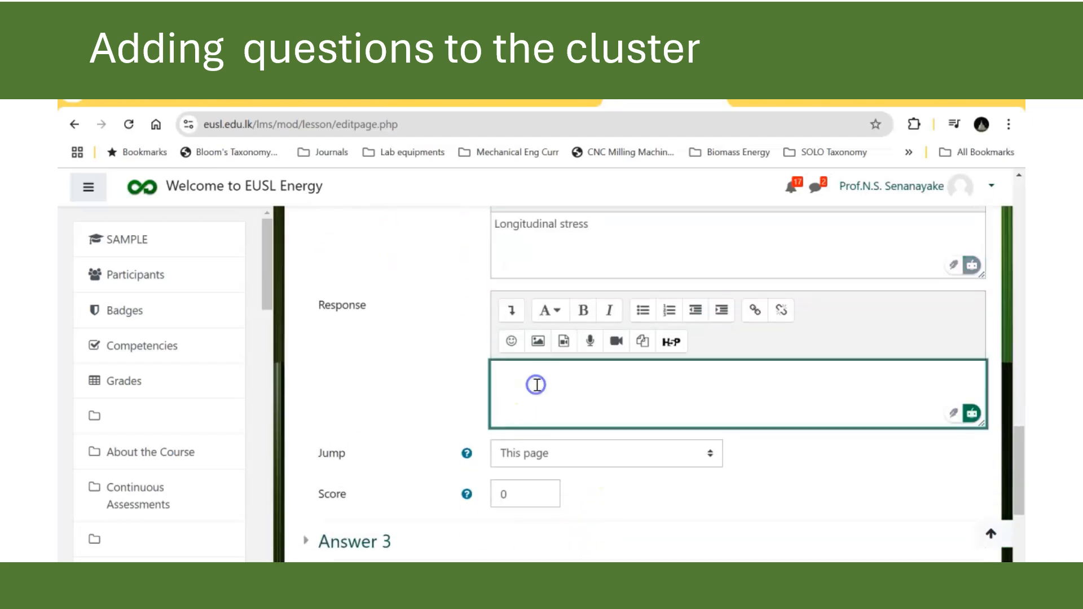
{"action": "type", "text": "q"}
{"action": "type", "text": "orrect answer"}
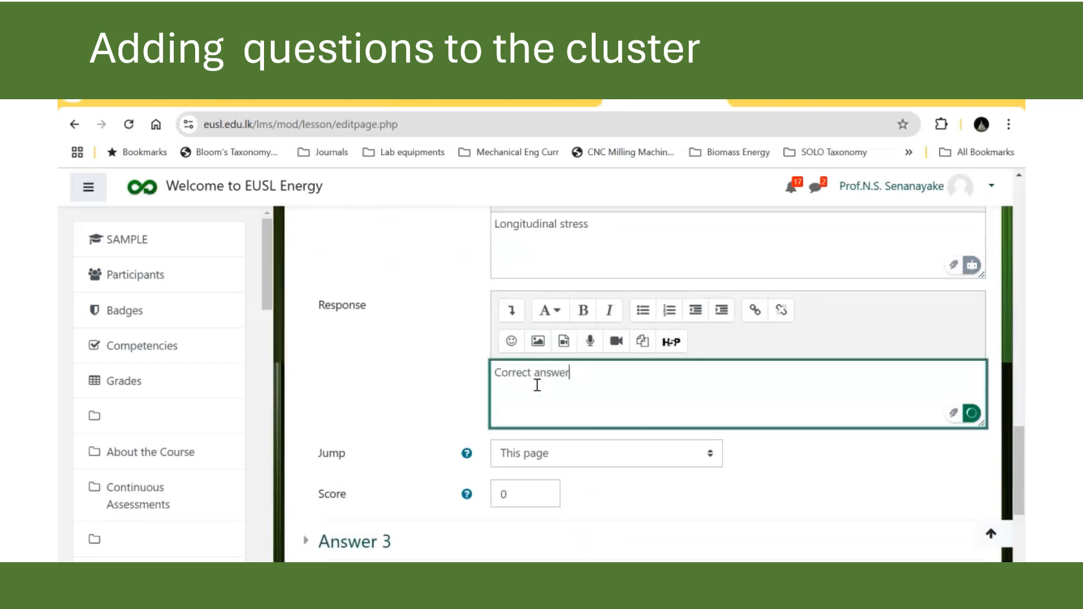
Step: Set the Answer 2 jump to Next page and its score to 1
{"action": "left_click", "coordinate": [708, 454]}
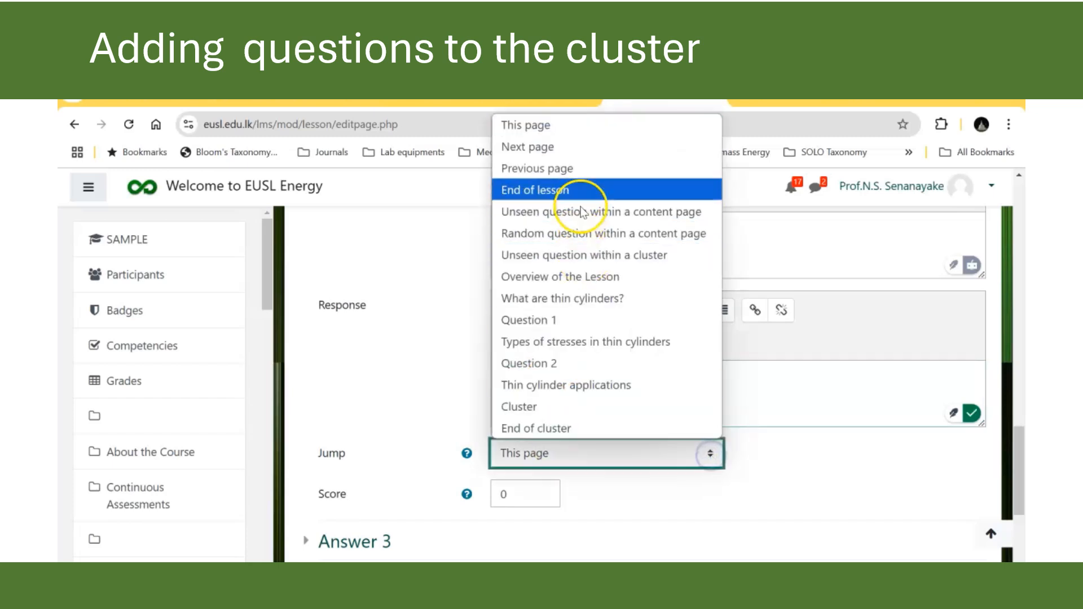
{"action": "left_click", "coordinate": [528, 147]}
{"action": "scroll", "coordinate": [585, 454], "scroll_direction": "down", "scroll_amount": 3}
{"action": "left_click", "coordinate": [499, 343]}
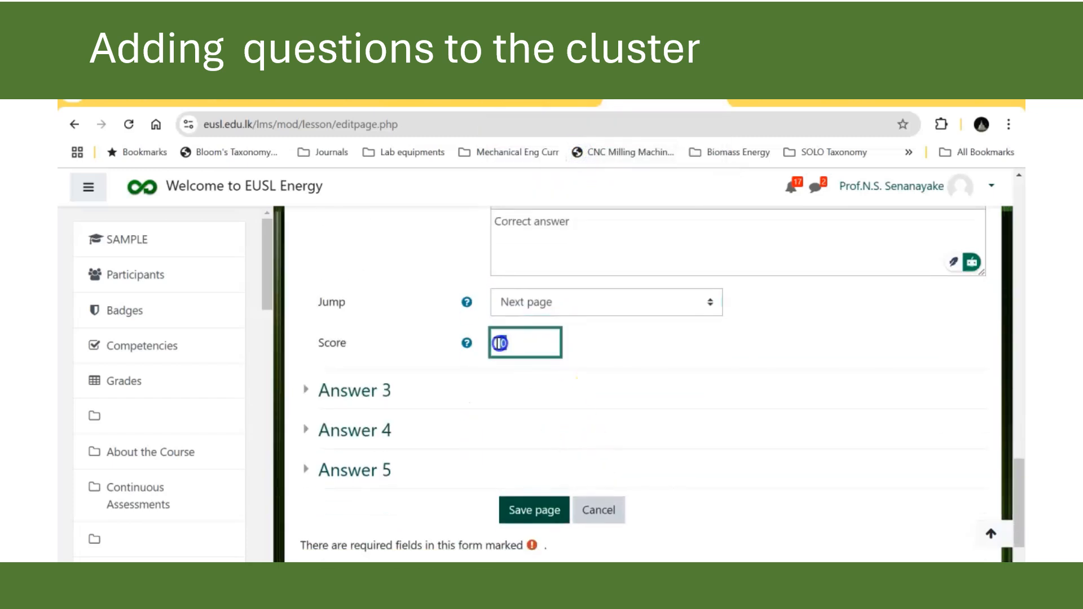
{"action": "type", "text": "1"}
Step: Expand the Answer 3 section and enter "Radial stress" as its answer
{"action": "scroll", "coordinate": [513, 402], "scroll_direction": "down", "scroll_amount": 1}
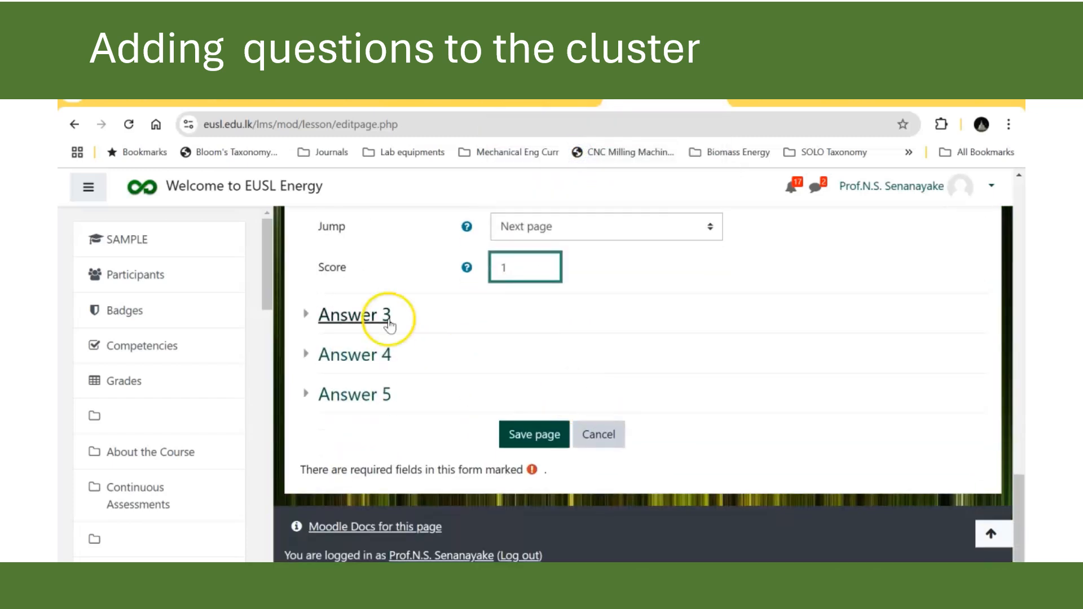
{"action": "left_click", "coordinate": [389, 325]}
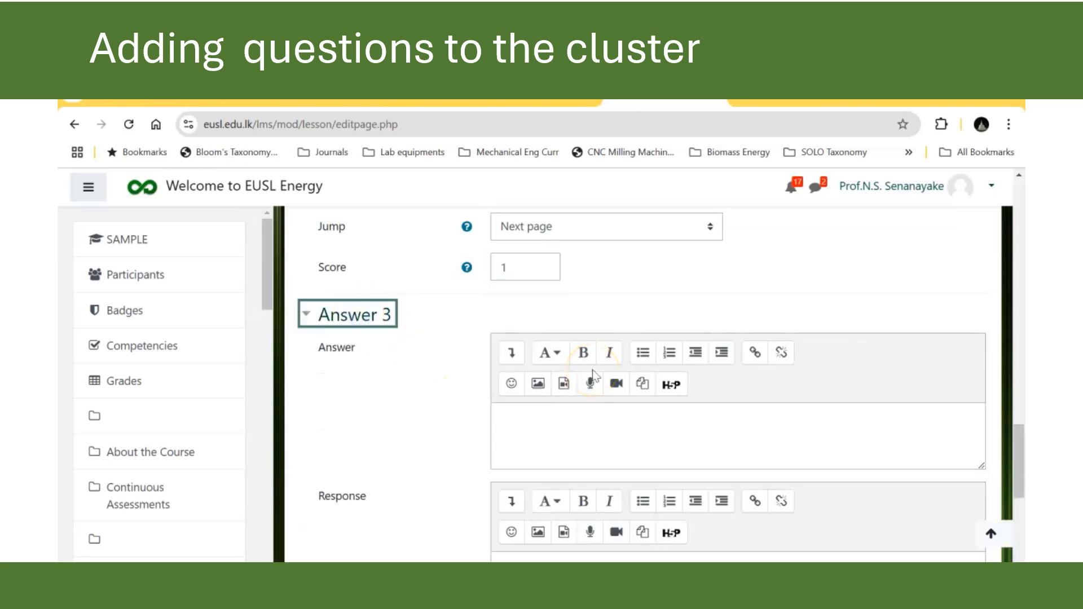
{"action": "scroll", "coordinate": [594, 377], "scroll_direction": "down", "scroll_amount": 1}
{"action": "left_click", "coordinate": [557, 359]}
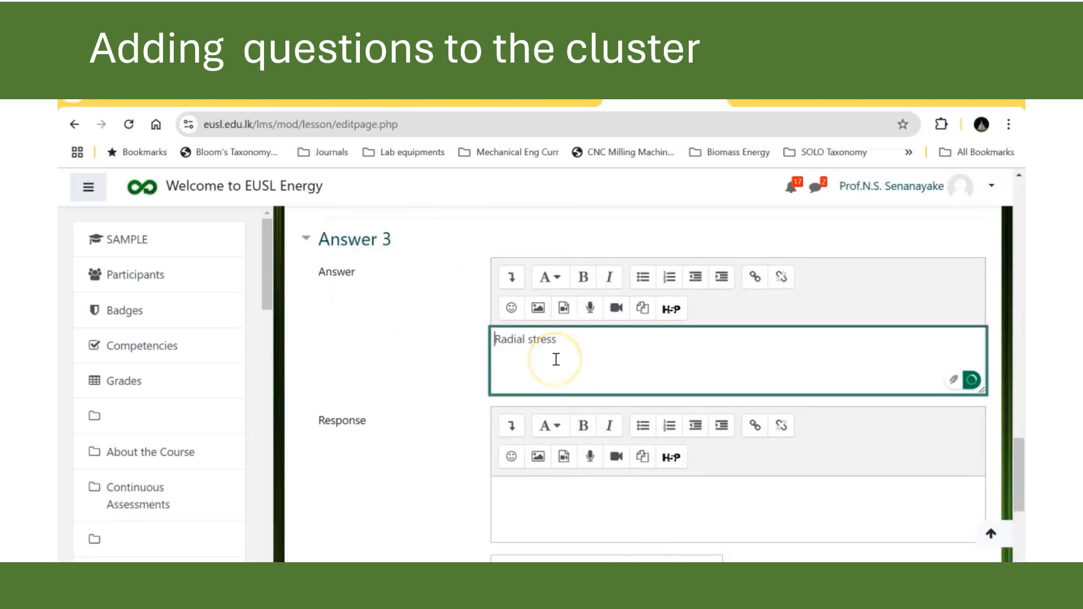